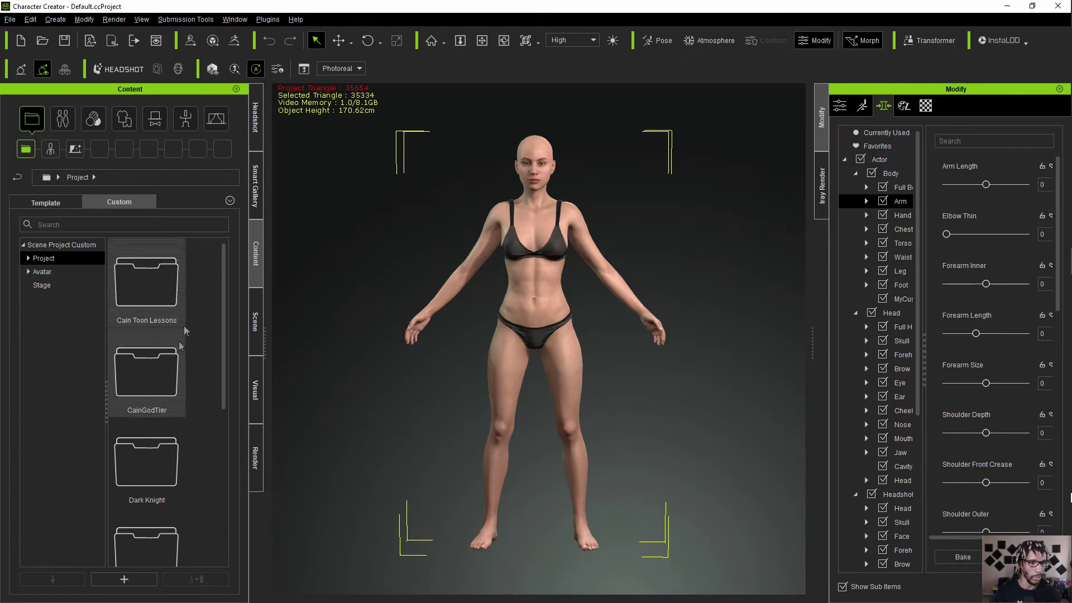
# Step: Load the Black Male Arms project from the FPS Arms custom folder as a full project
pyautogui.scroll(-5, 146, 424)
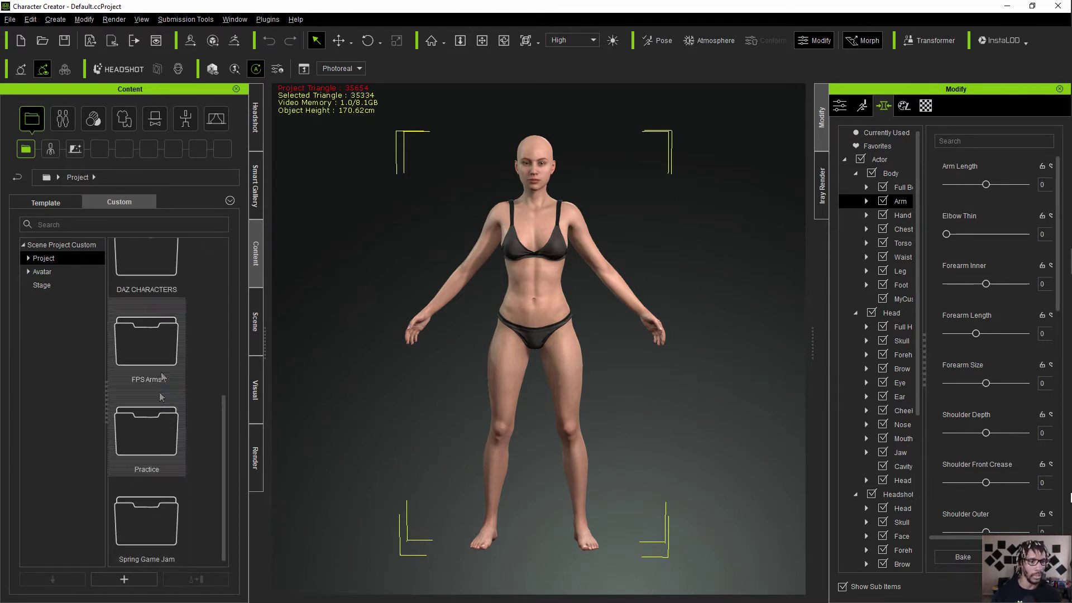
pyautogui.doubleClick(159, 351)
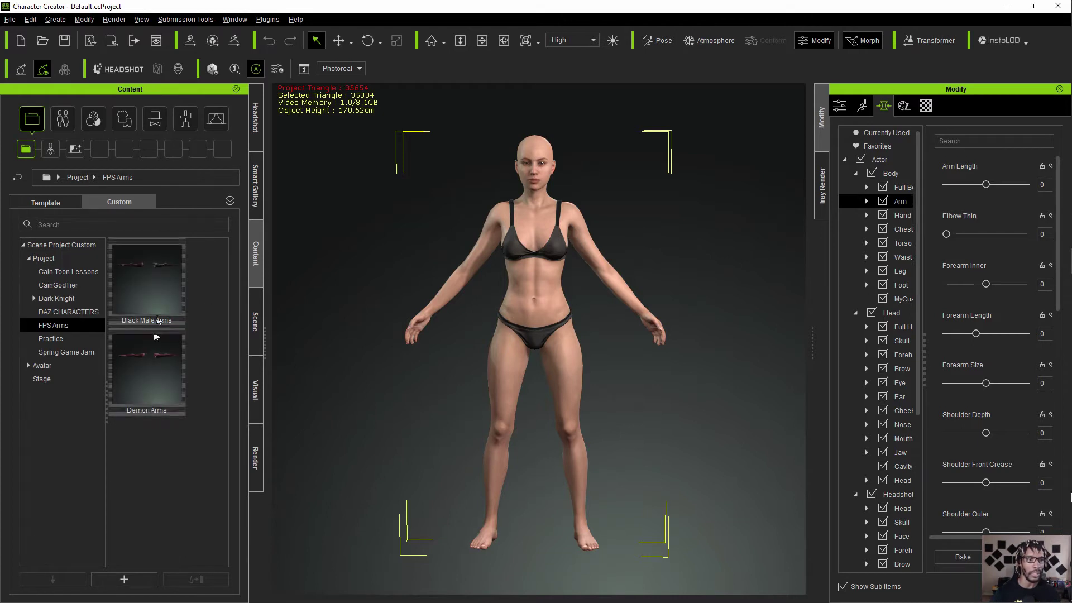
pyautogui.doubleClick(158, 300)
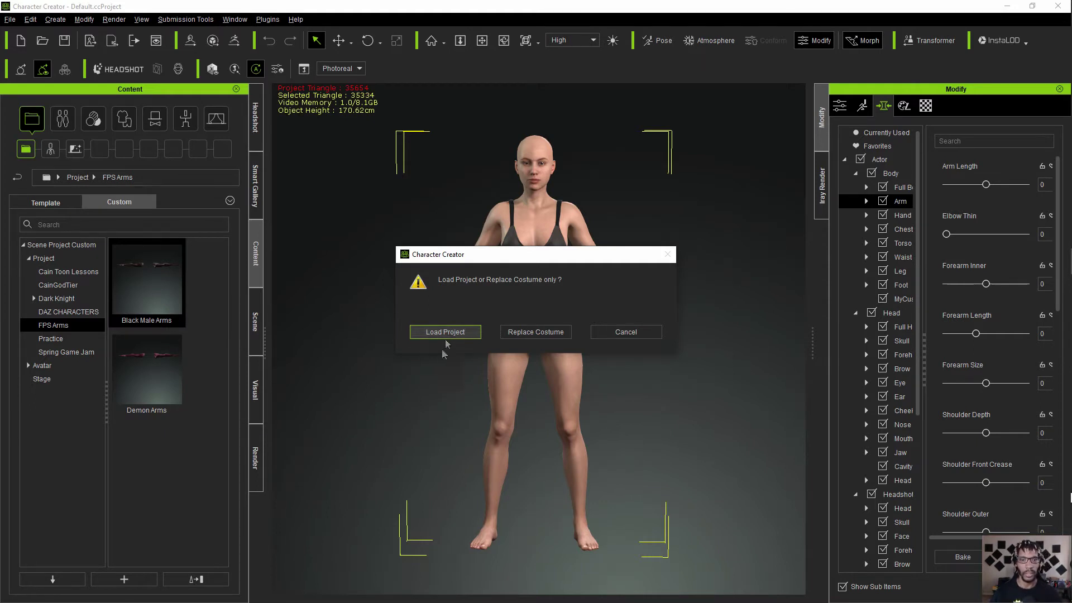
pyautogui.click(447, 333)
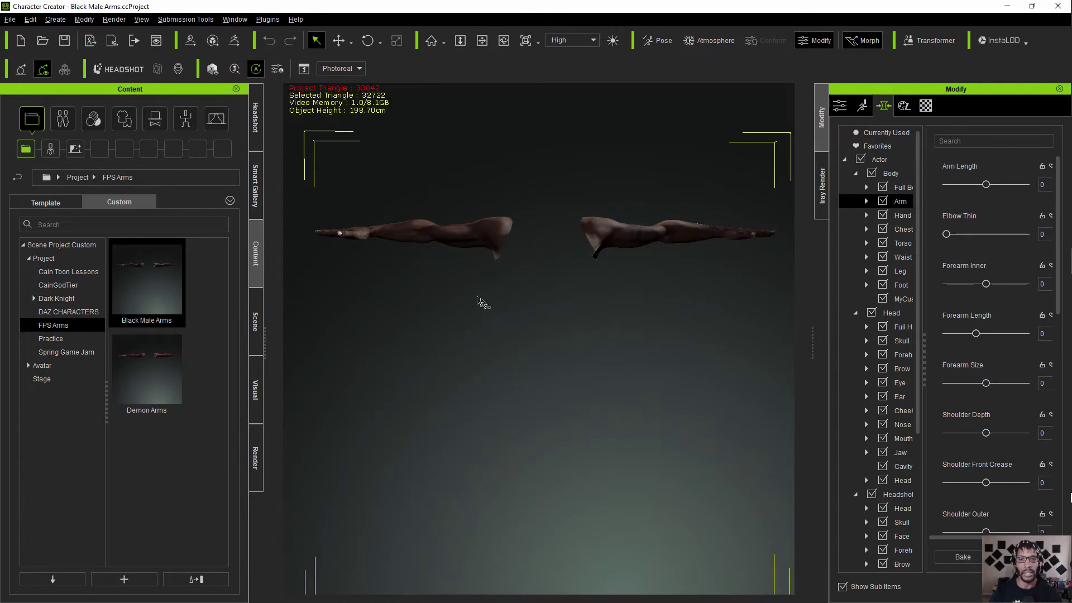
# Step: Orbit around the detached arms, pick the chest and upper-arm regions, and undo the accidental change
pyautogui.moveTo(479, 299); pyautogui.dragTo(539, 330, button='right')
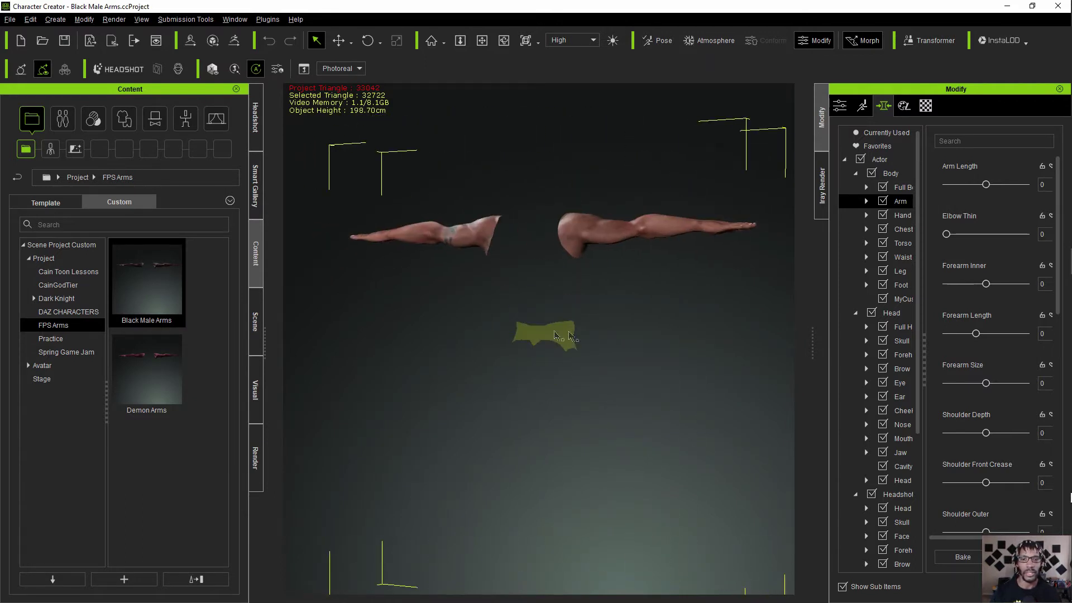
pyautogui.moveTo(682, 286); pyautogui.dragTo(503, 311, button='right')
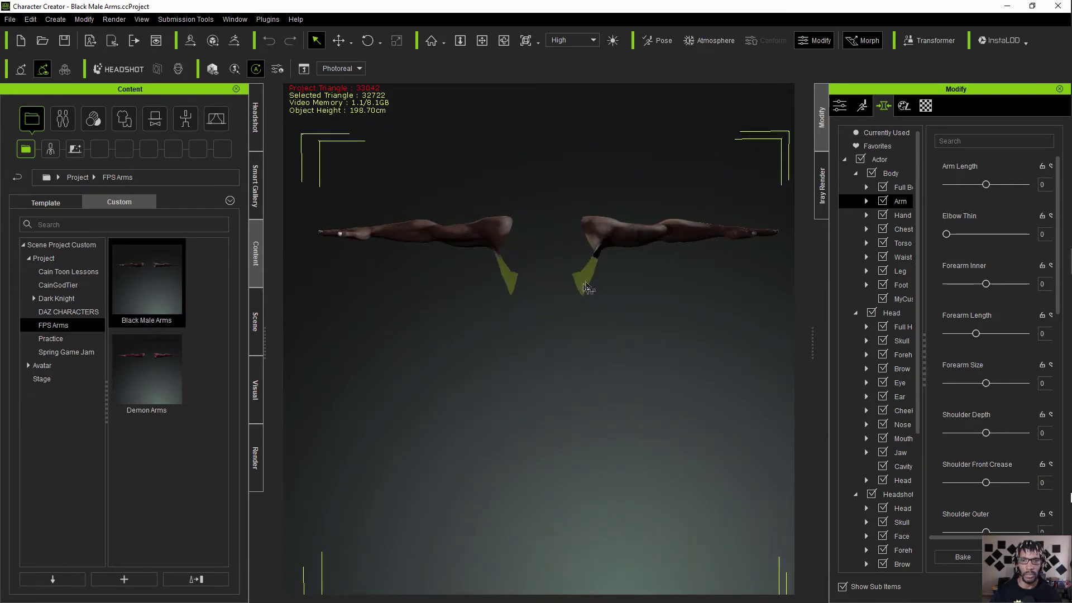
pyautogui.click(530, 289)
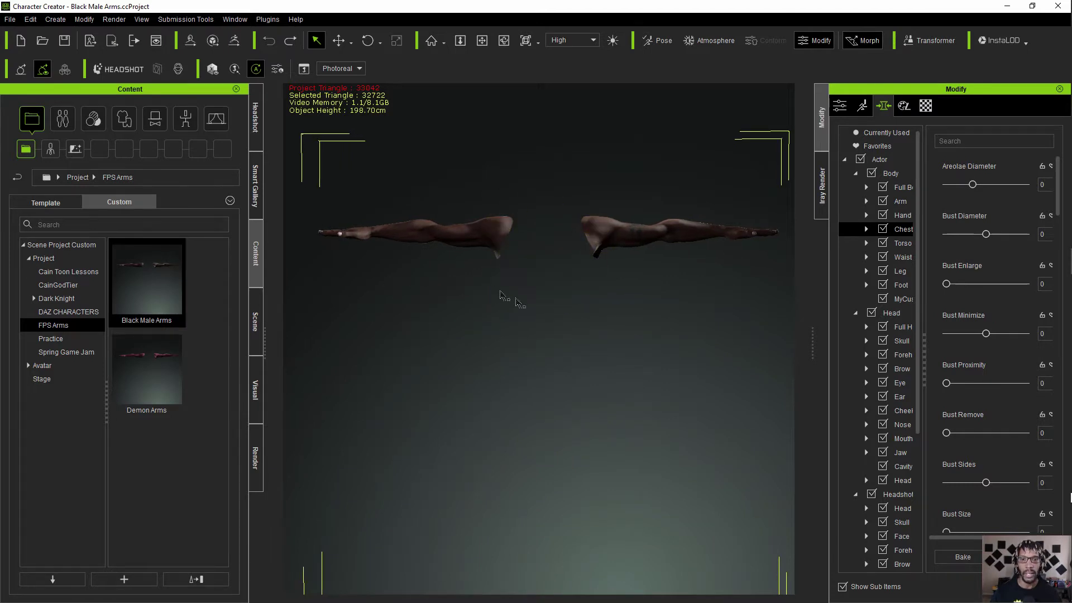
pyautogui.hotkey('ctrl', 'z')
pyautogui.click(664, 237)
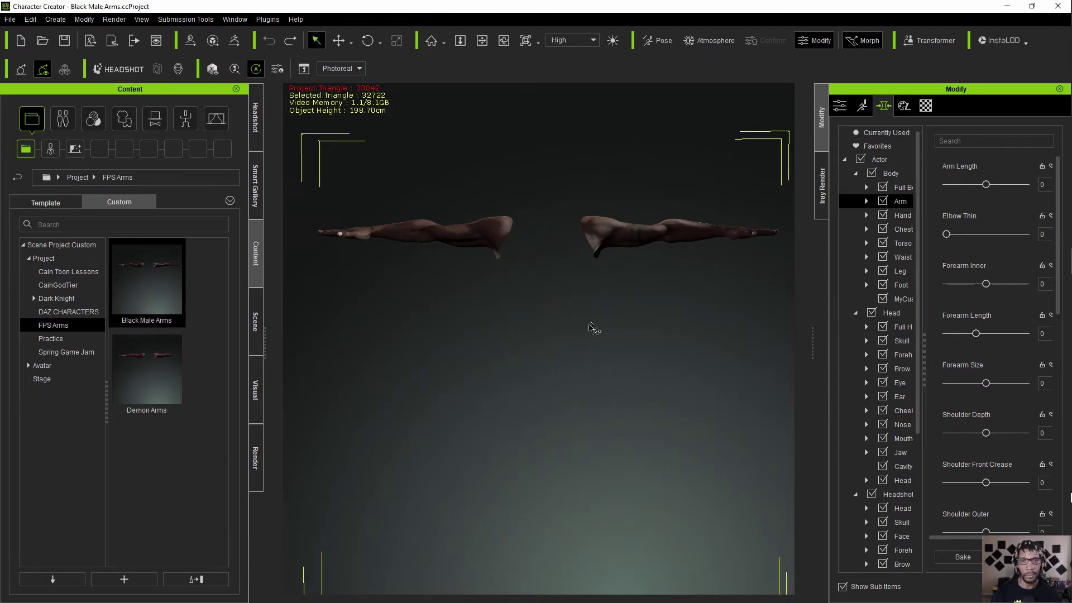
pyautogui.moveTo(538, 342); pyautogui.dragTo(662, 399, button='right')
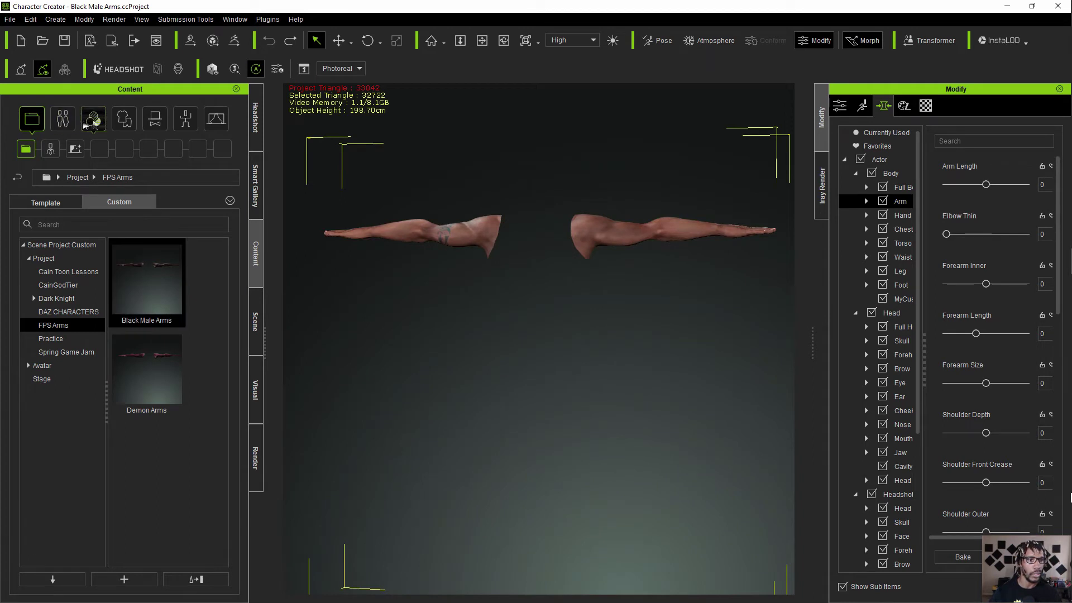
# Step: Browse to the Essential Skin CC1 Base_Substance skin templates
pyautogui.click(59, 204)
pyautogui.click(93, 119)
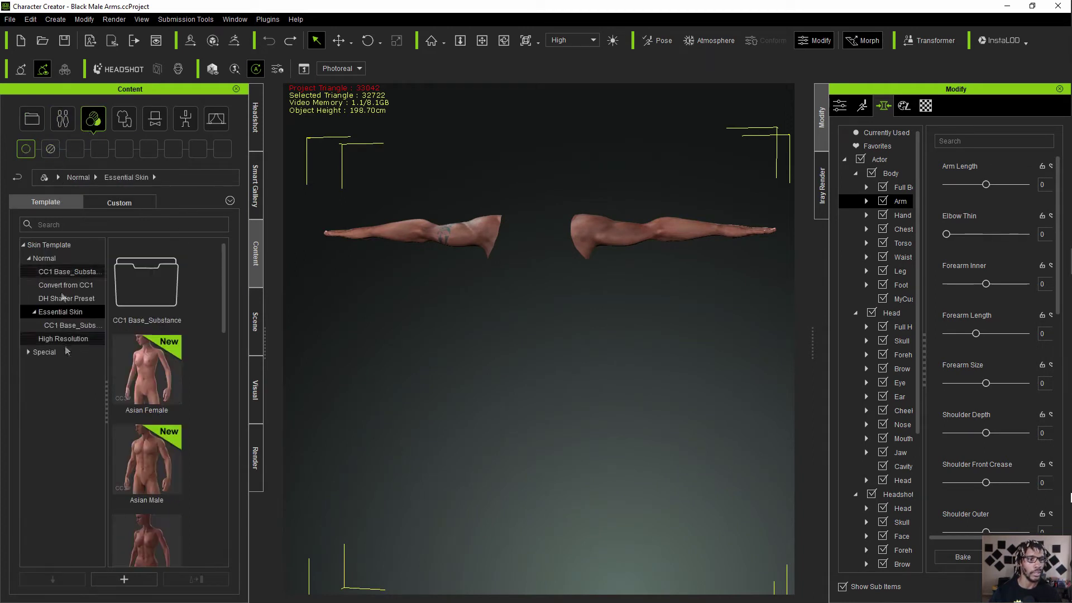
pyautogui.scroll(-4, 146, 456)
pyautogui.scroll(4, 142, 412)
pyautogui.doubleClick(141, 283)
pyautogui.scroll(-5, 156, 376)
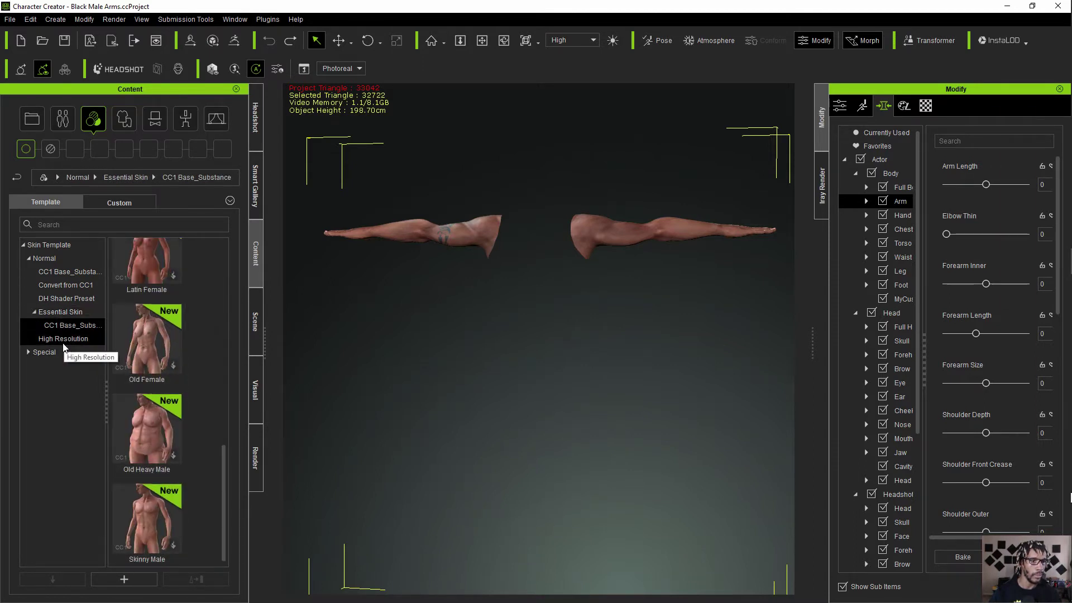
# Step: Apply the Skinny Male skin to the arms and confirm the preset
pyautogui.moveTo(147, 522); pyautogui.dragTo(468, 219)
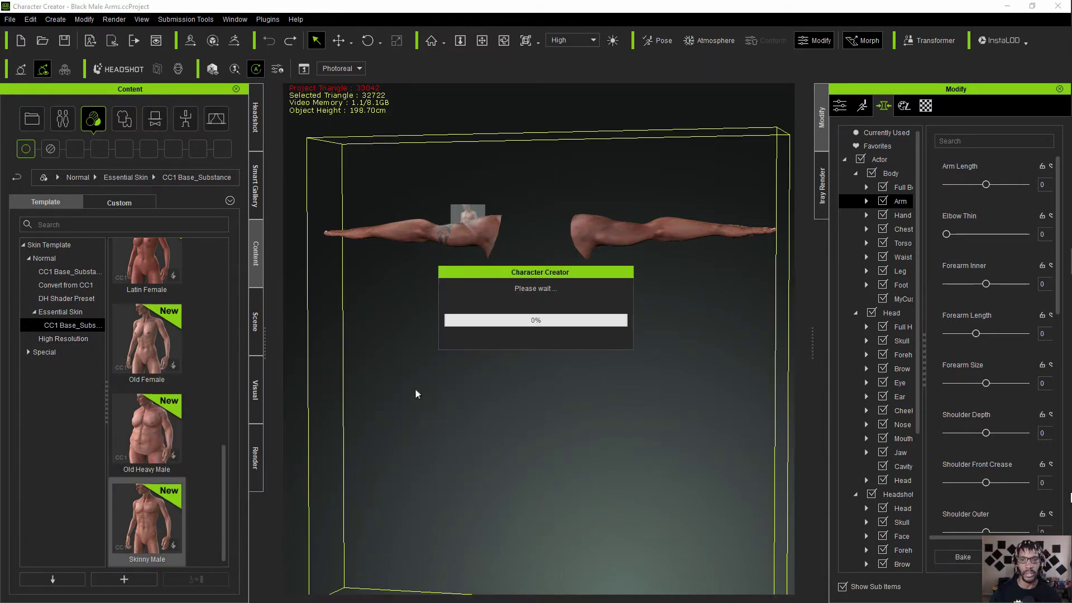
pyautogui.click(488, 330)
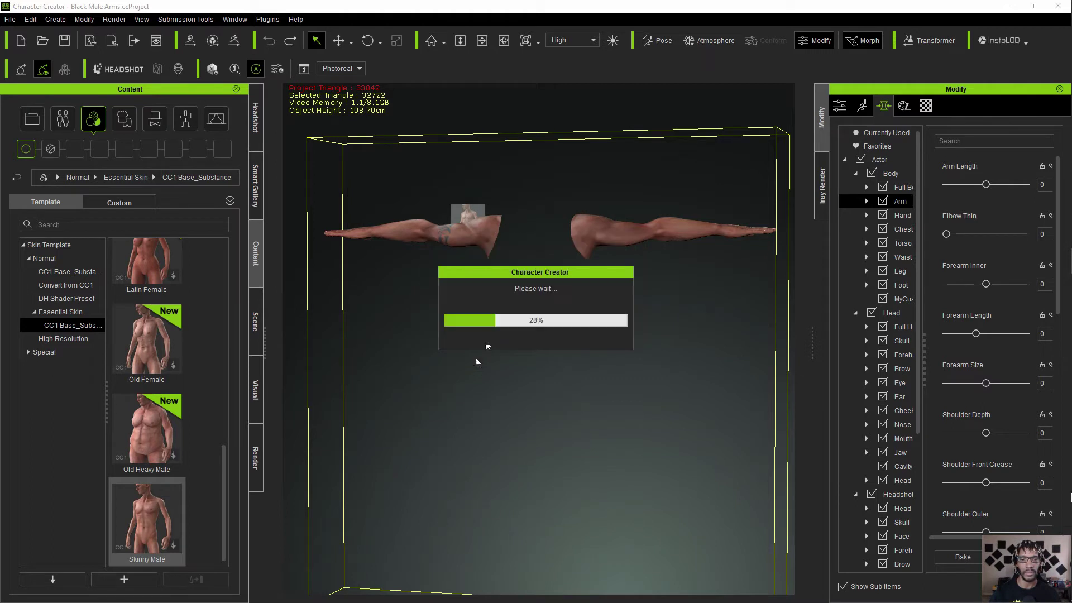
pyautogui.click(478, 332)
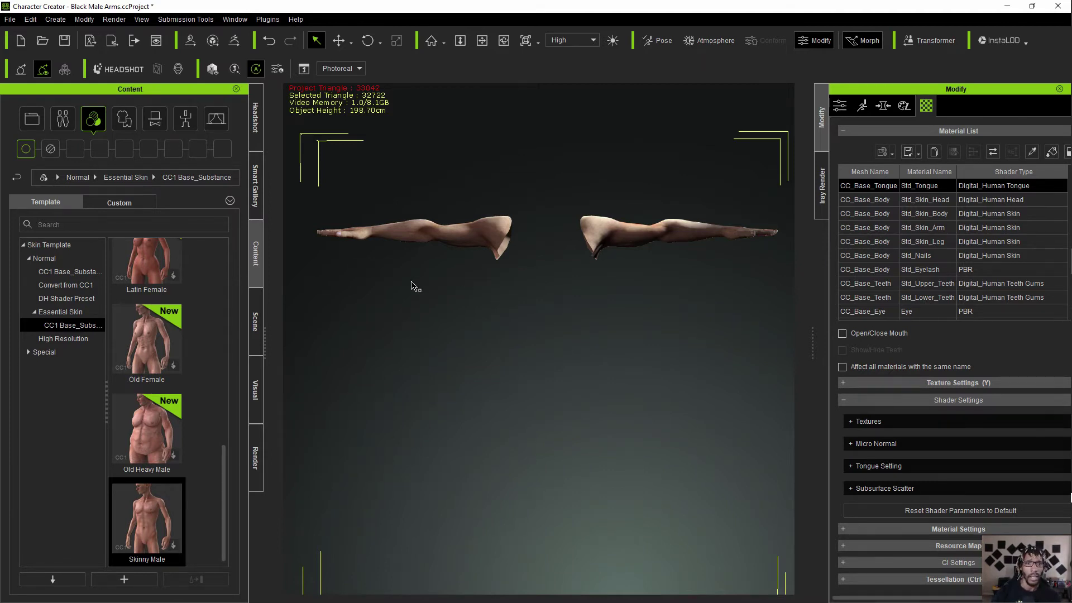
# Step: Add the reskinned arms to the FPS Arms folder as a project named 'White Male Arms'
pyautogui.moveTo(411, 280); pyautogui.dragTo(459, 325, button='right')
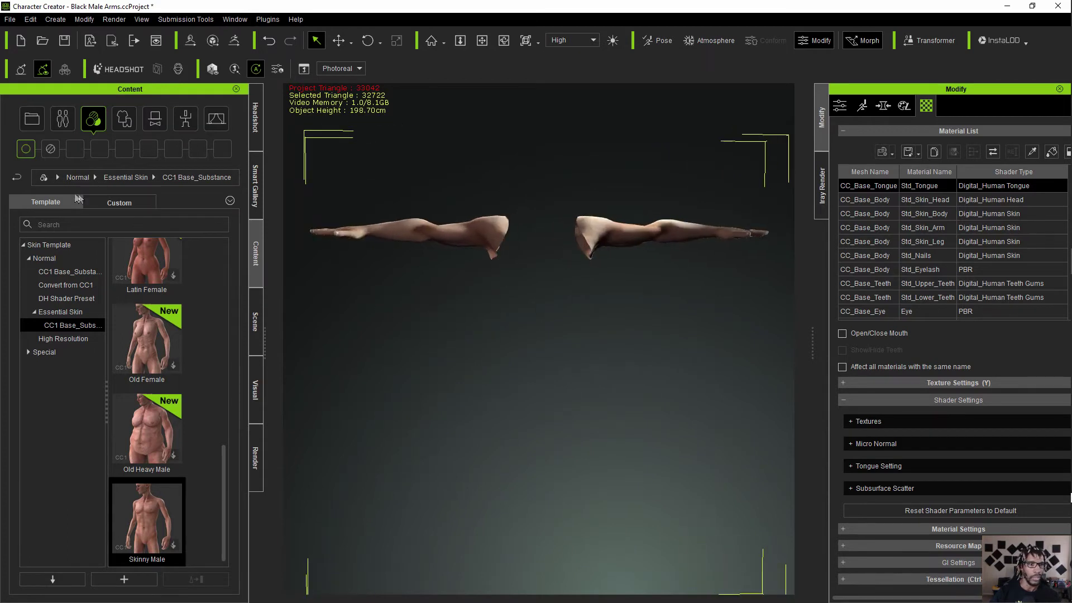
pyautogui.click(128, 204)
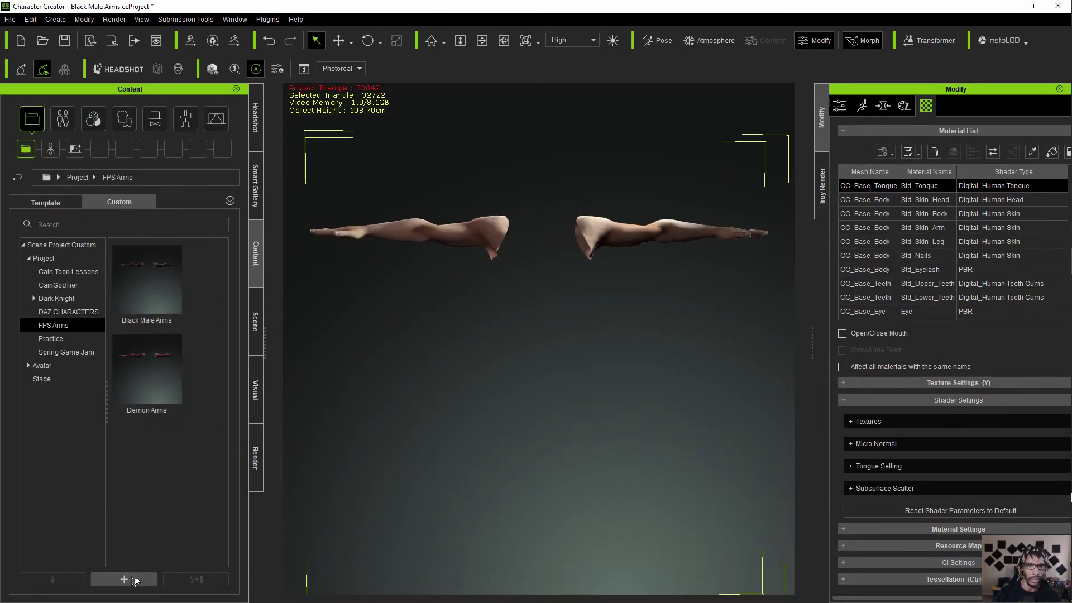
pyautogui.click(124, 579)
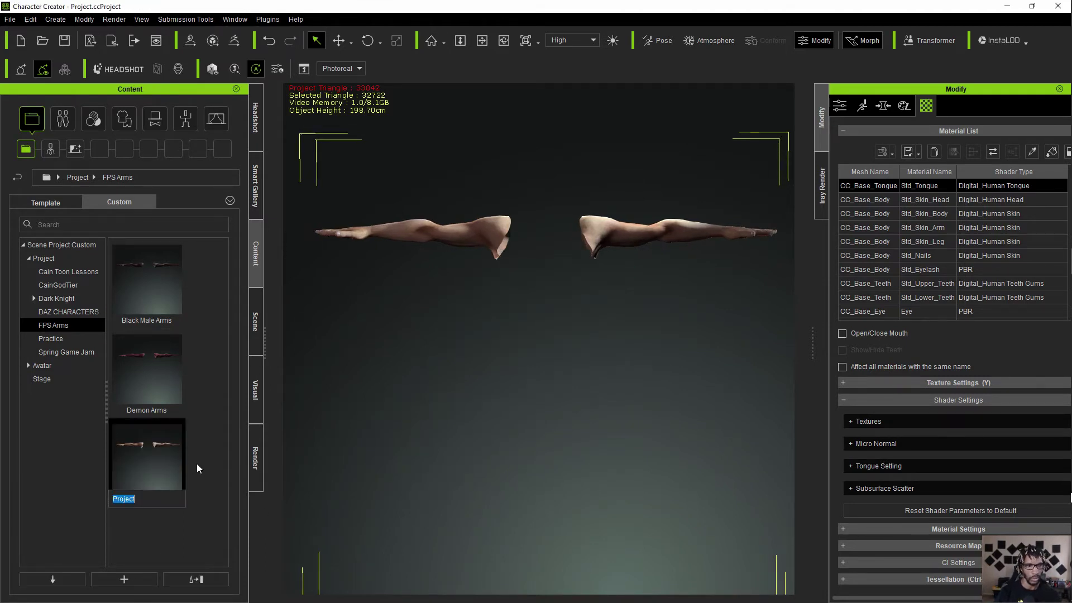
pyautogui.write('White M')
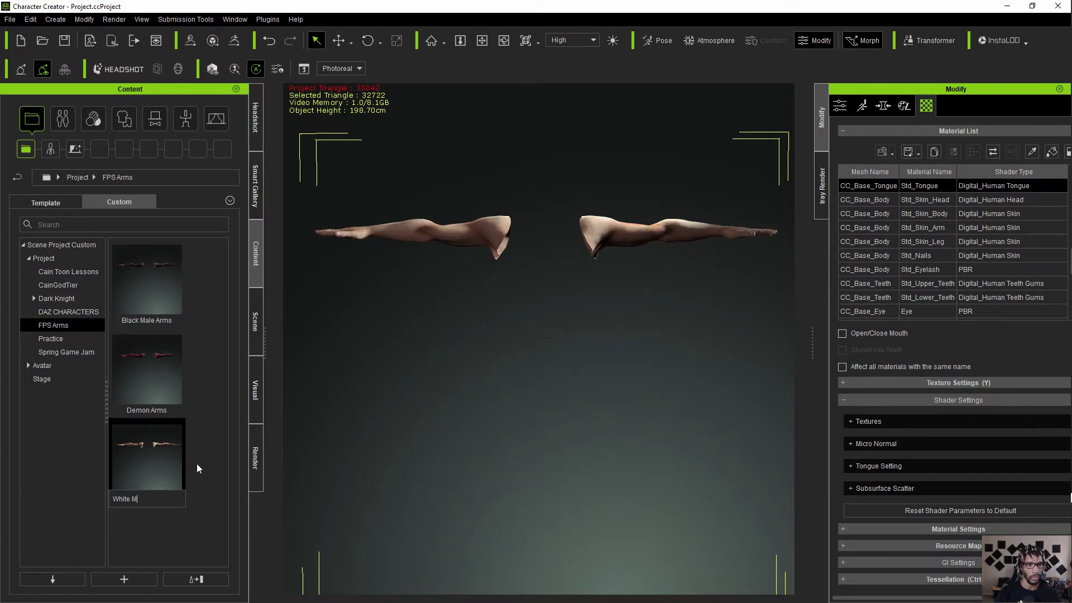
pyautogui.write('ale Arms')
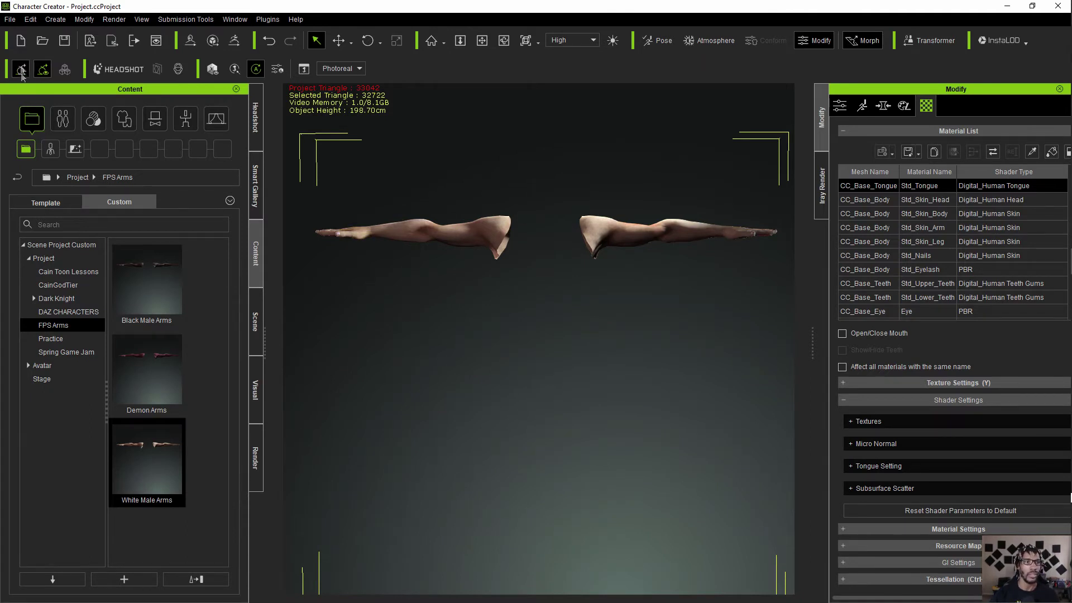
# Step: Start a new project with the default female character
pyautogui.click(10, 19)
pyautogui.click(10, 19)
pyautogui.click(10, 19)
pyautogui.click(33, 31)
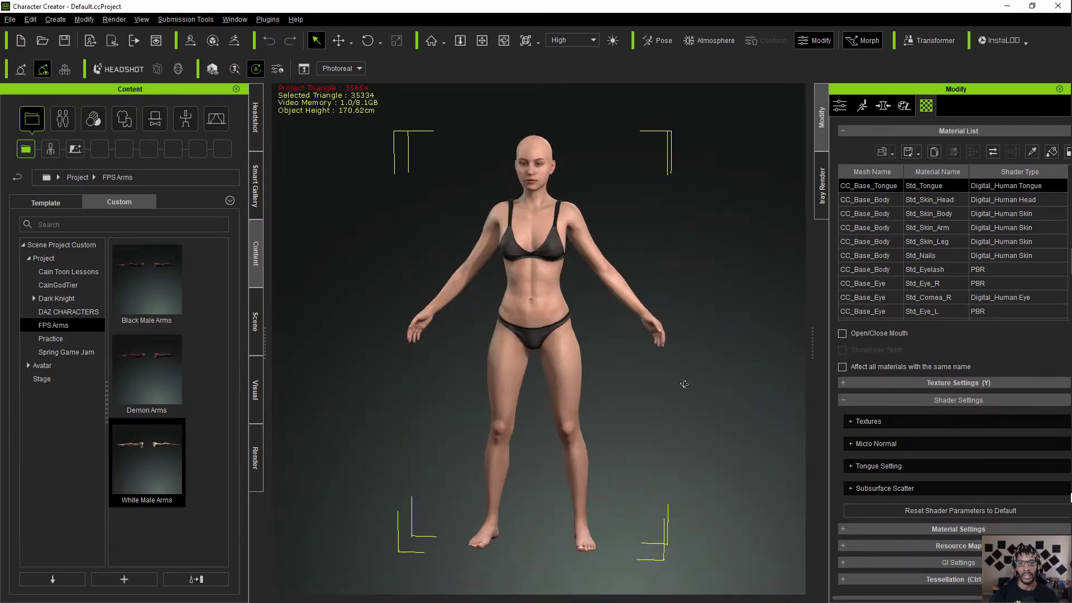
# Step: Show the Modify panel's Morph sliders with the whole Actor selected
pyautogui.scroll(2, 633, 359)
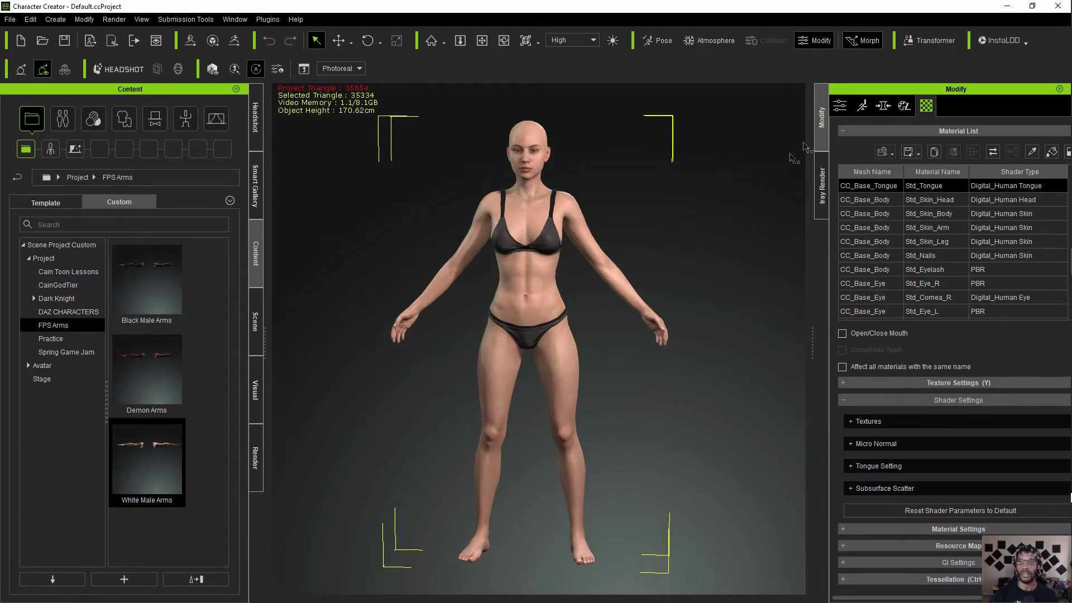
pyautogui.click(839, 107)
pyautogui.click(884, 106)
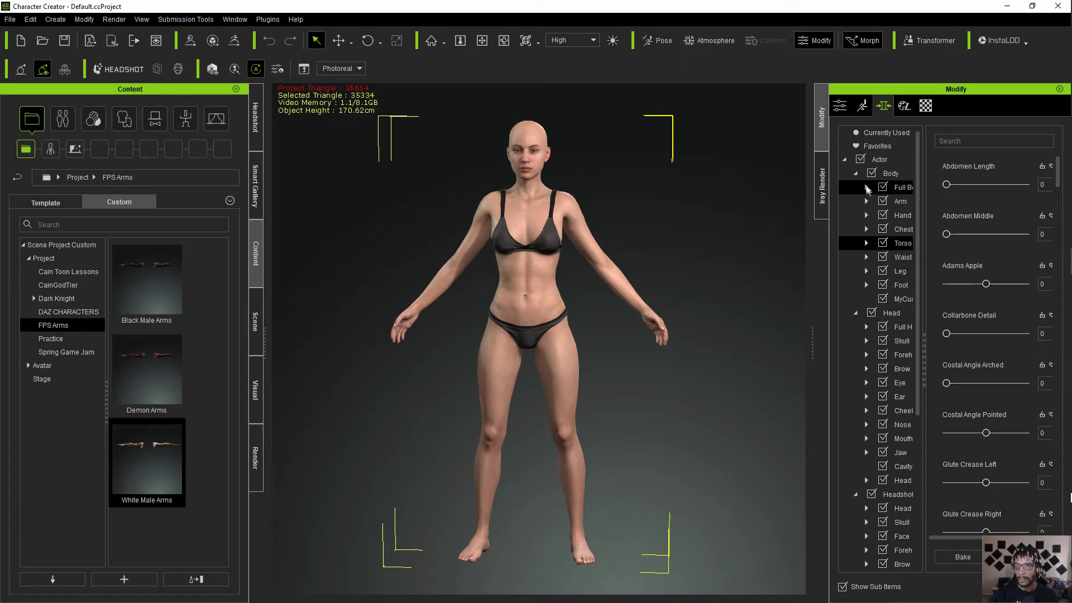
pyautogui.click(881, 160)
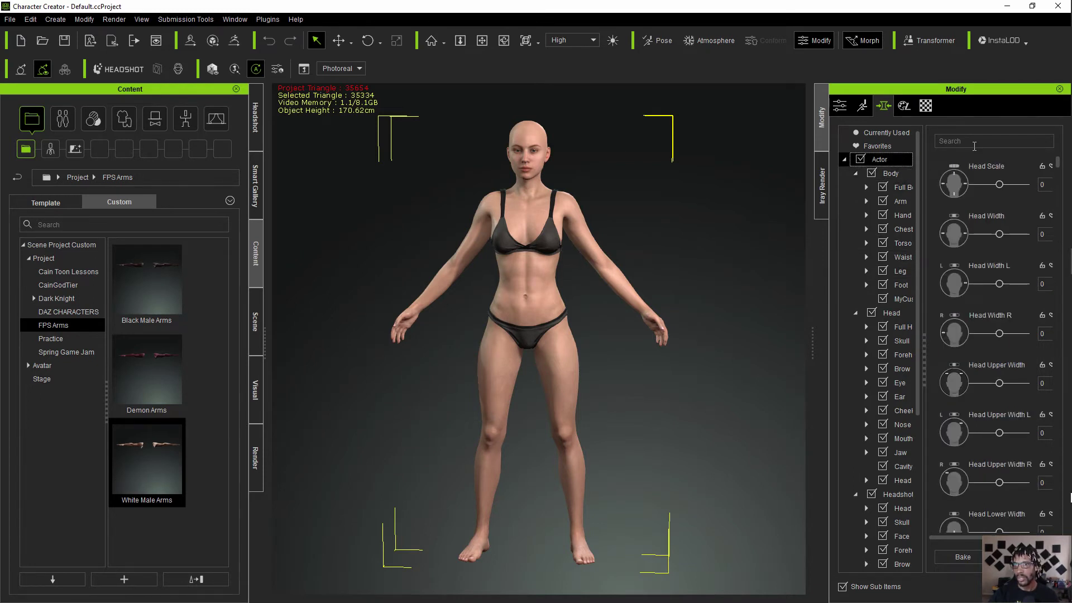
# Step: Search morphs for 'male' and try the CC1_Base Male sliders, then reset them to 0
pyautogui.click(975, 146)
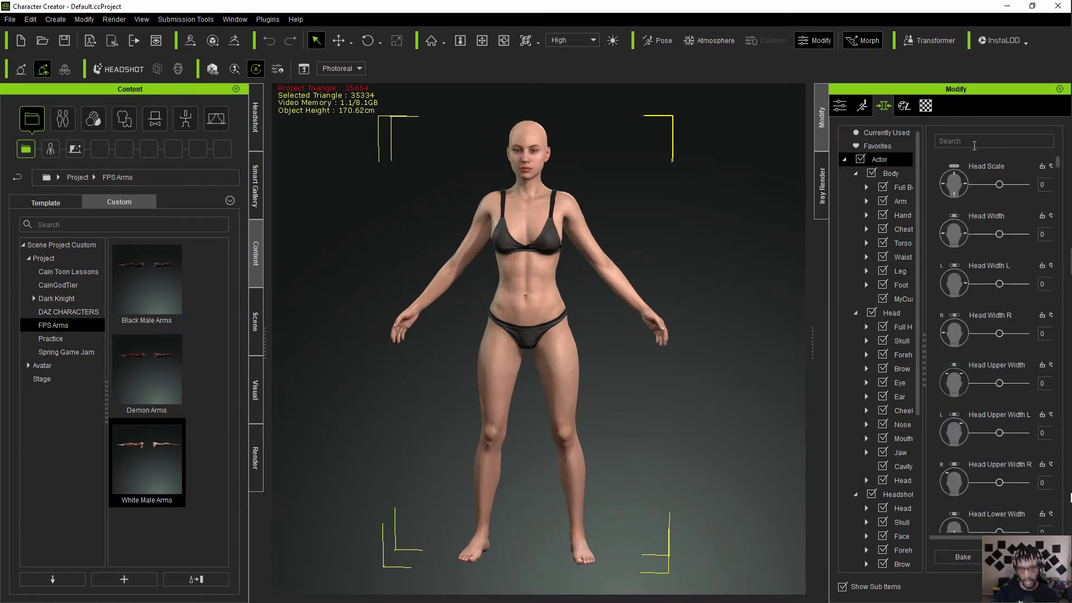
pyautogui.write('male')
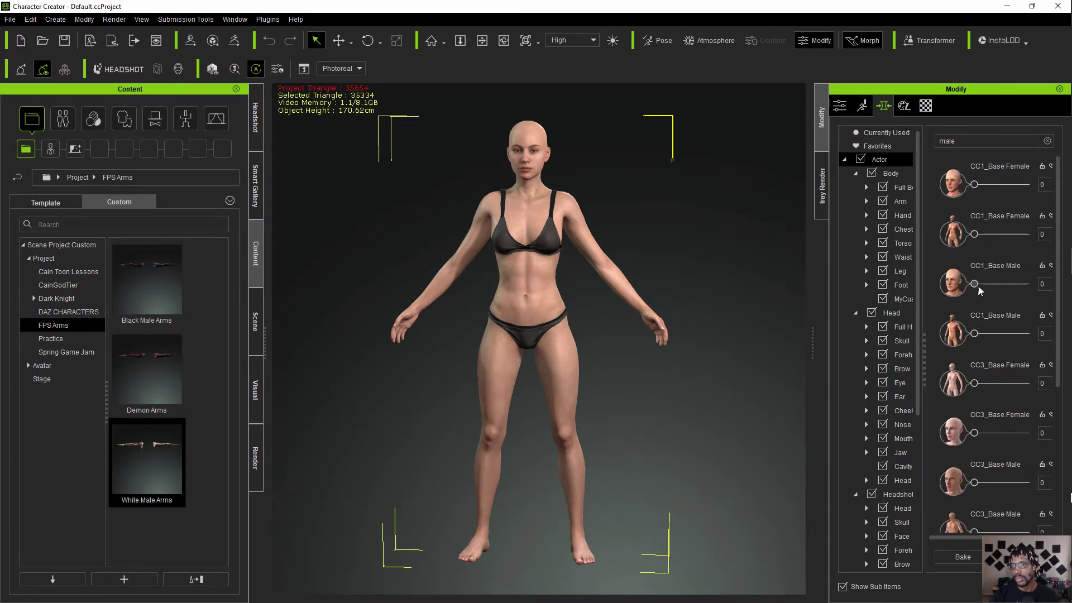
pyautogui.moveTo(974, 284)
pyautogui.mouseDown()
pyautogui.moveTo(1027, 285)
pyautogui.moveTo(973, 284)
pyautogui.mouseUp()
pyautogui.moveTo(974, 334); pyautogui.dragTo(1031, 333)
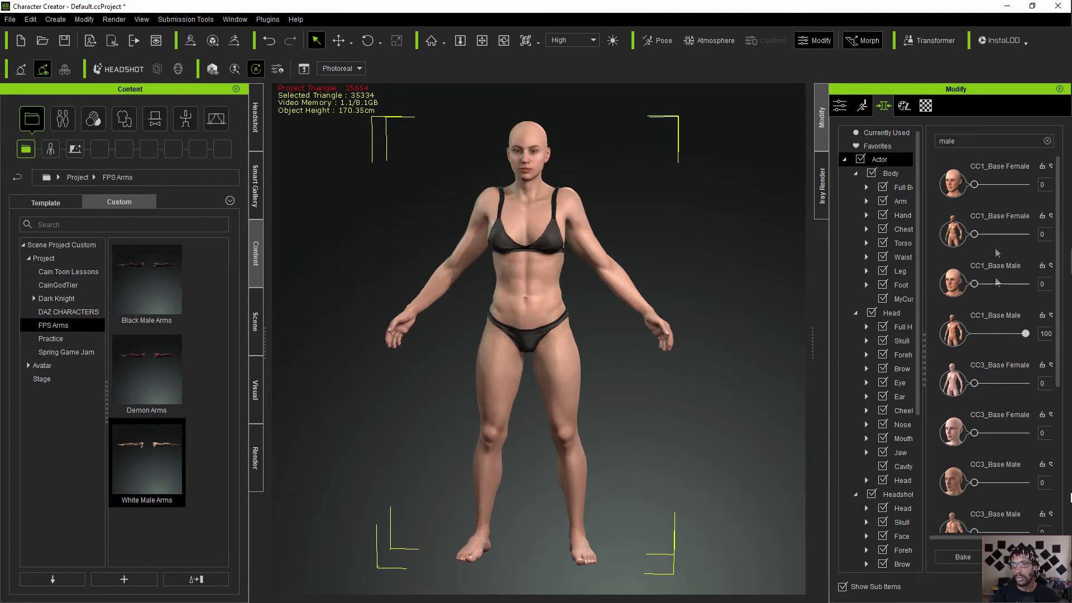
pyautogui.moveTo(975, 284); pyautogui.dragTo(1026, 284)
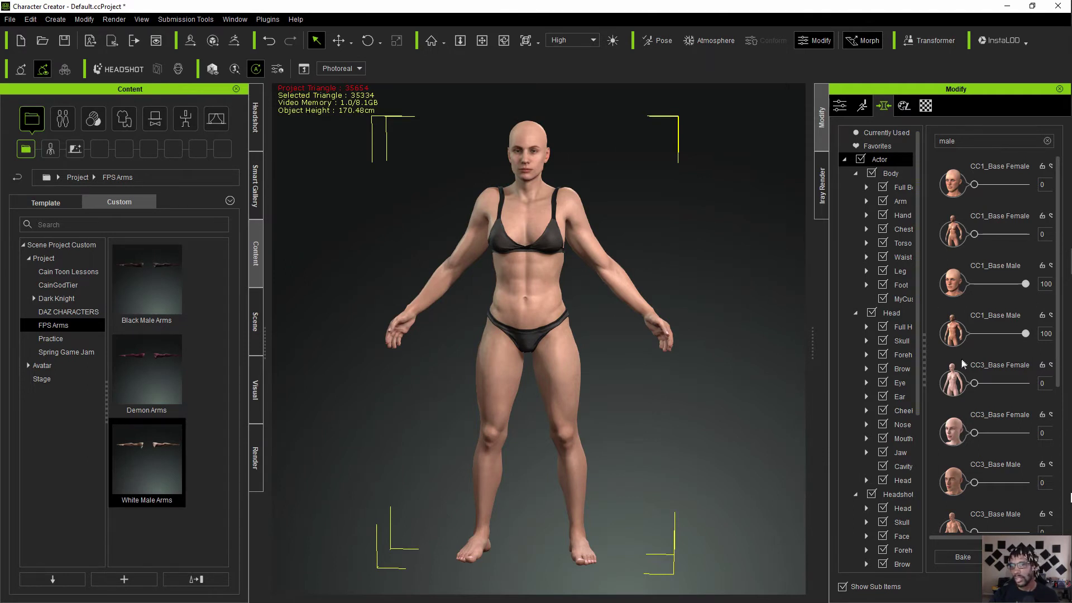
pyautogui.moveTo(1027, 333); pyautogui.dragTo(888, 341)
pyautogui.moveTo(1026, 284); pyautogui.dragTo(884, 293)
# Step: Set the CC3_Base Male head and body morphs to 100
pyautogui.scroll(-3, 978, 445)
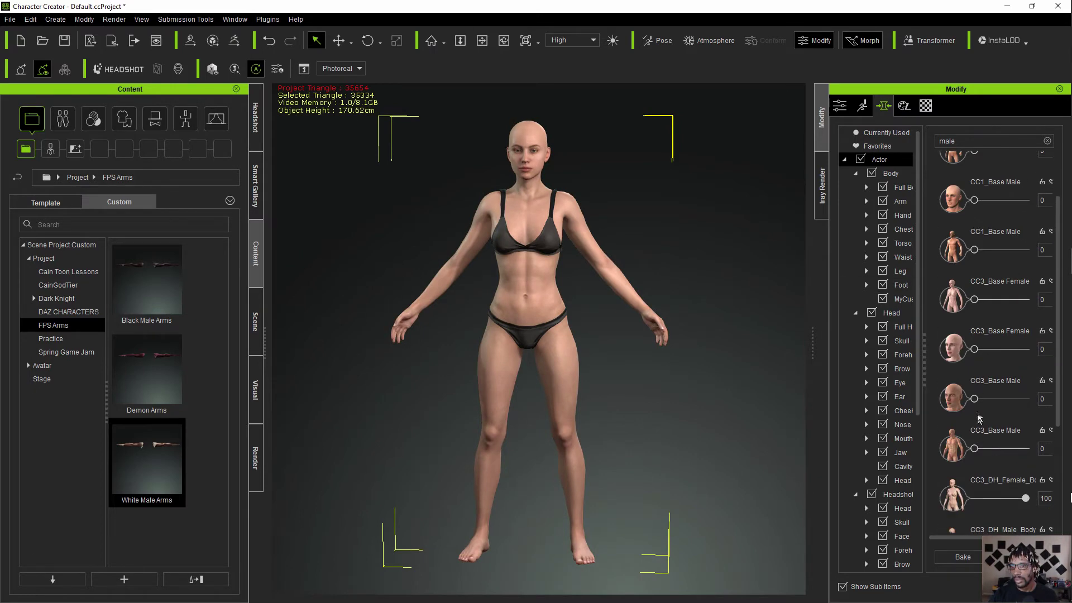
pyautogui.moveTo(974, 399); pyautogui.dragTo(1039, 401)
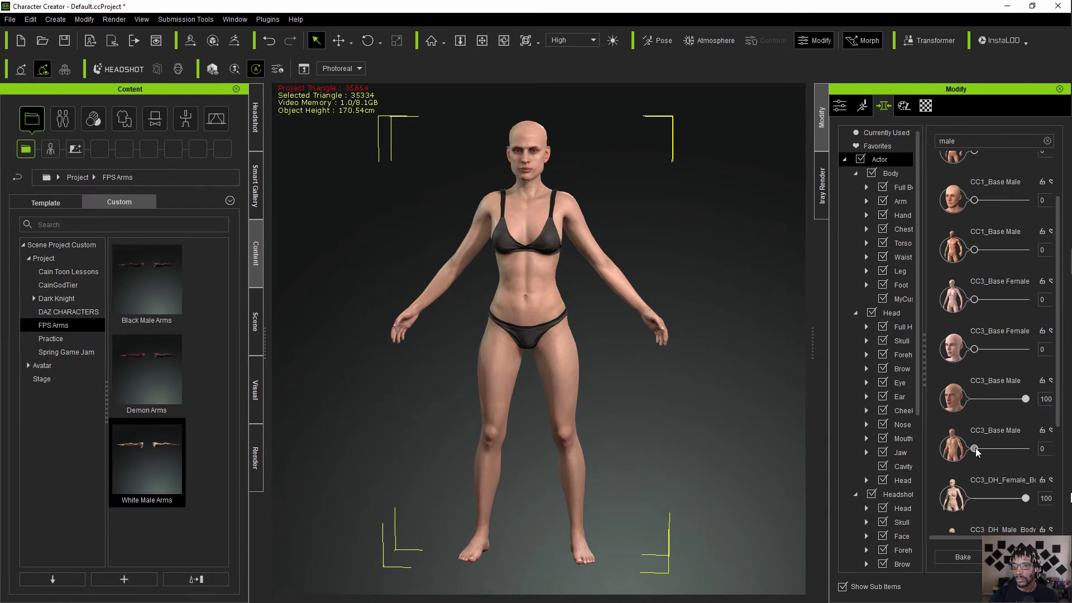
pyautogui.moveTo(974, 449); pyautogui.dragTo(1035, 450)
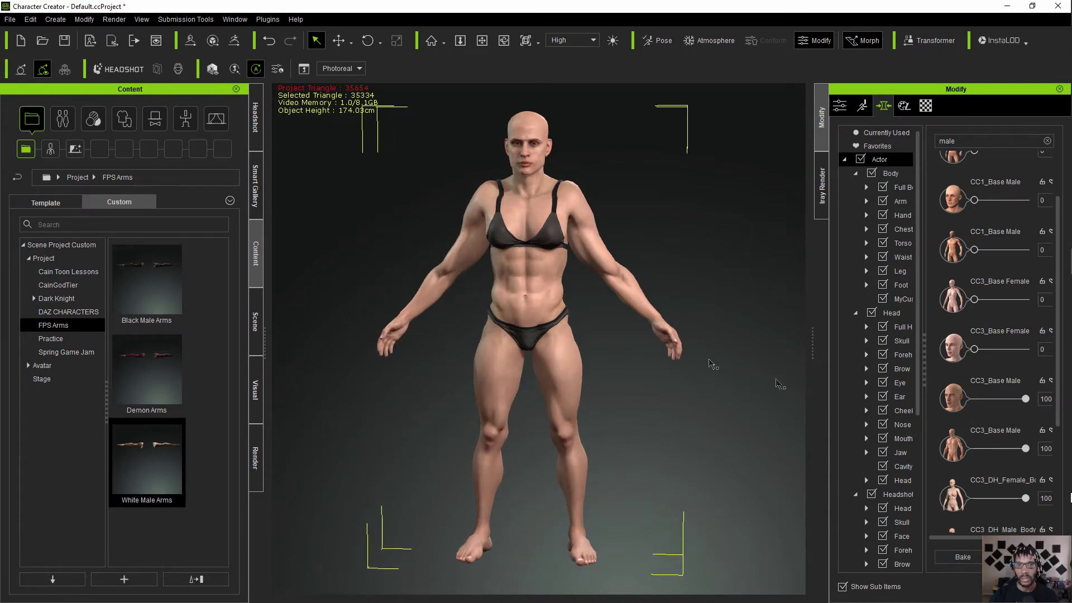
pyautogui.click(505, 250)
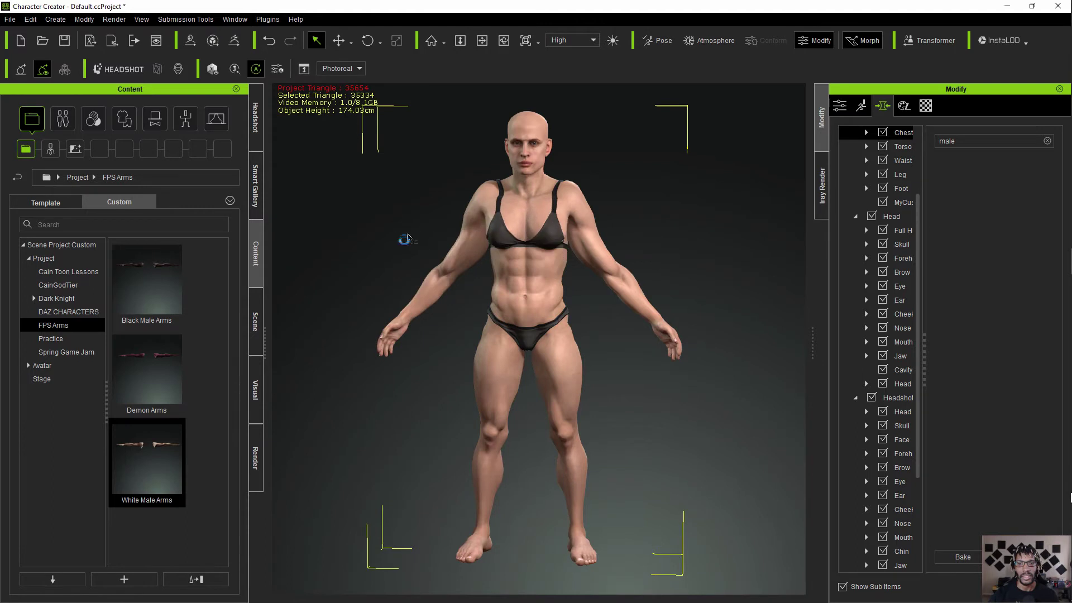
# Step: Undo the morph change, then set both CC3_Base Male head and body morphs back to 100
pyautogui.scroll(5, 892, 210)
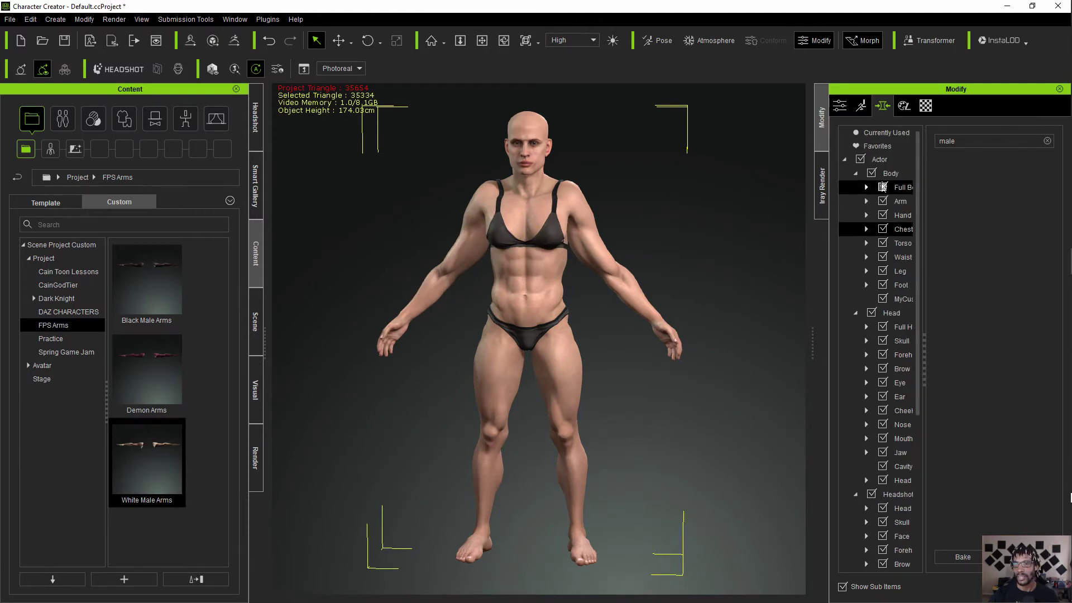
pyautogui.click(883, 159)
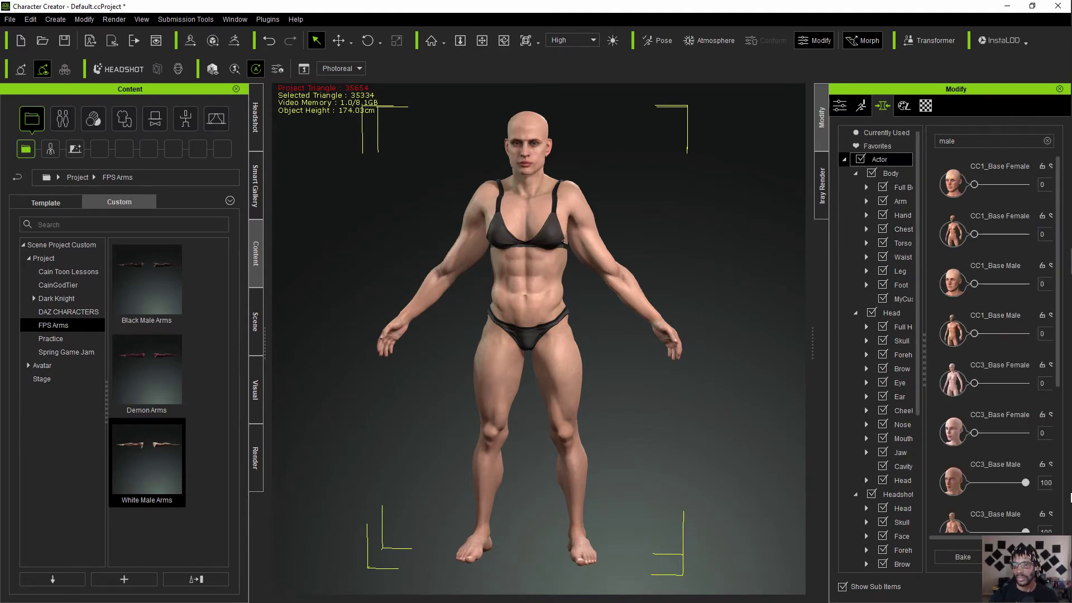
pyautogui.hotkey('ctrl', 'z')
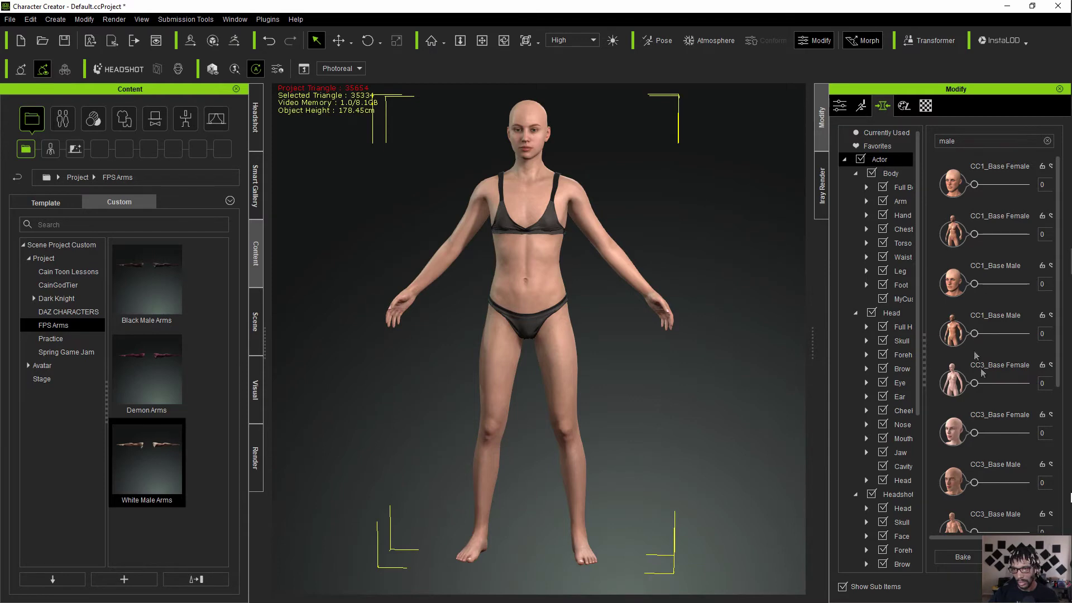
pyautogui.scroll(-2, 951, 457)
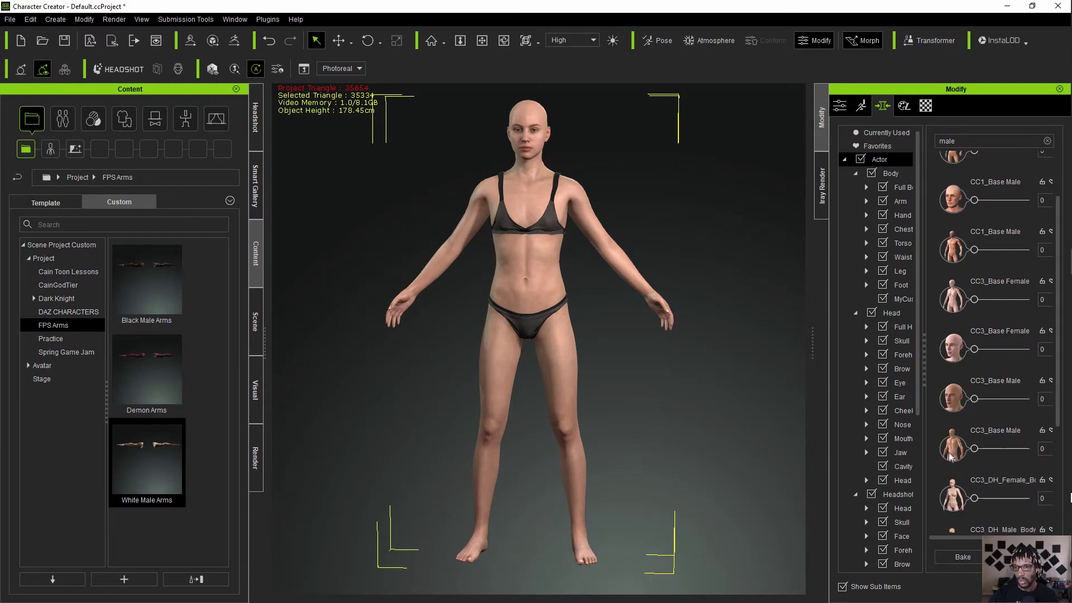
pyautogui.moveTo(1001, 401); pyautogui.dragTo(1050, 406)
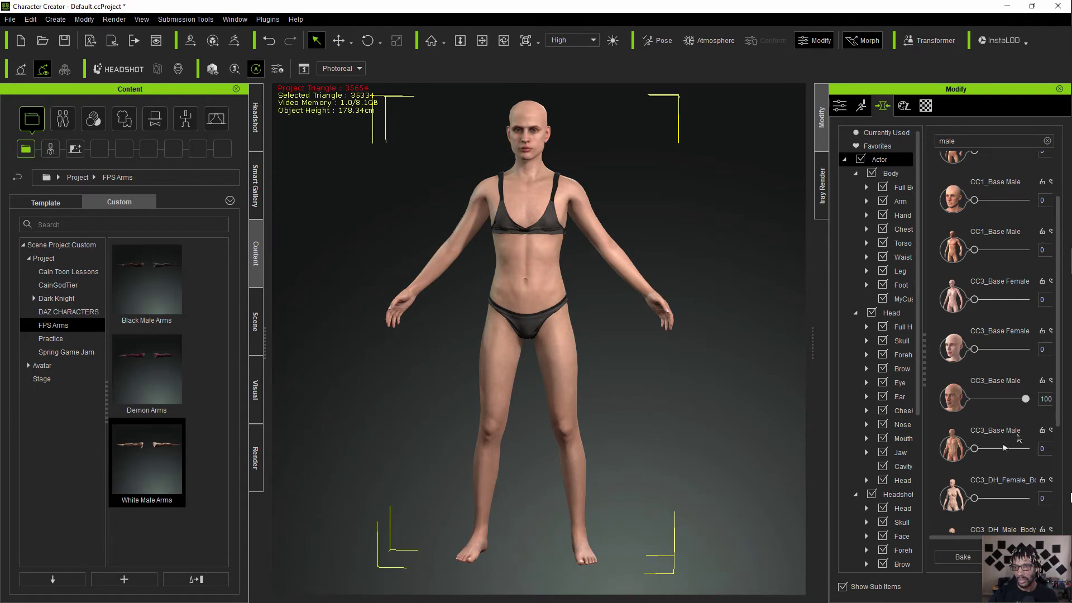
pyautogui.moveTo(975, 450); pyautogui.dragTo(1060, 456)
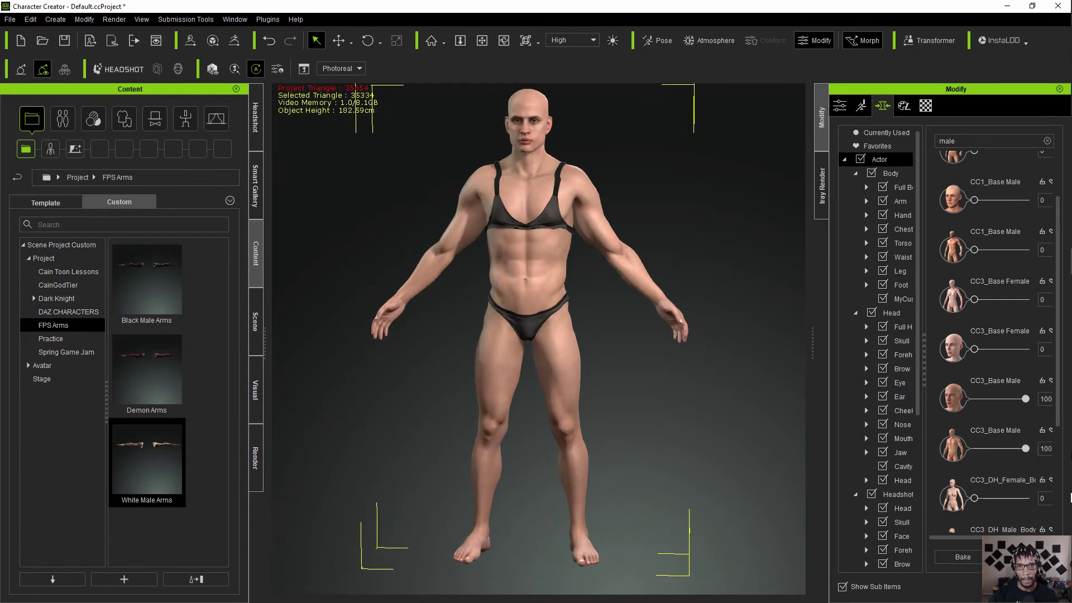
pyautogui.click(553, 223)
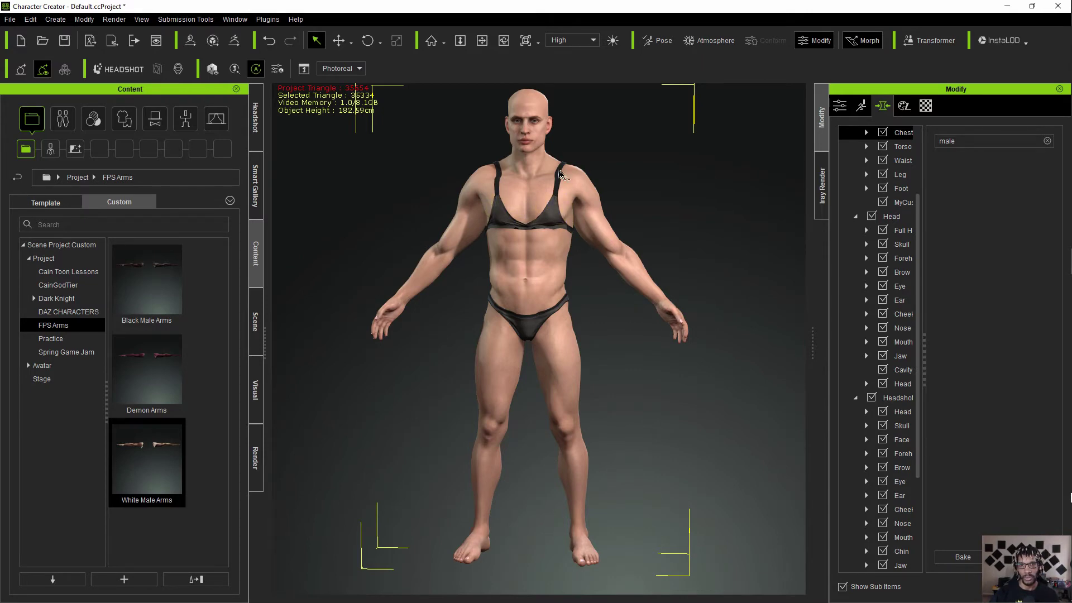
# Step: Delete the Bra from the male character in the Scene avatar list
pyautogui.click(569, 161)
pyautogui.click(256, 321)
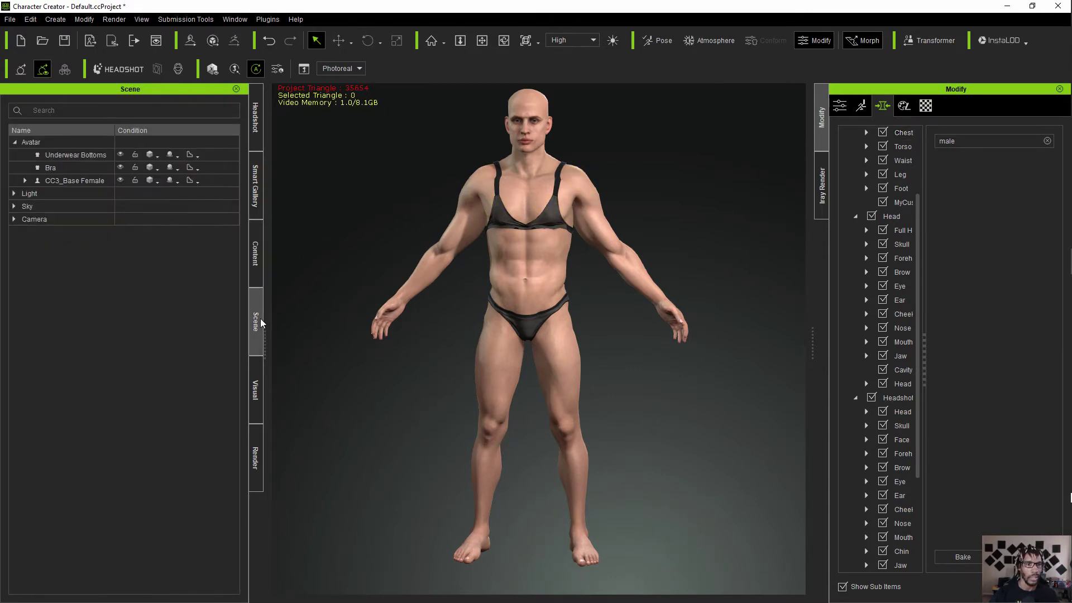
pyautogui.click(65, 167)
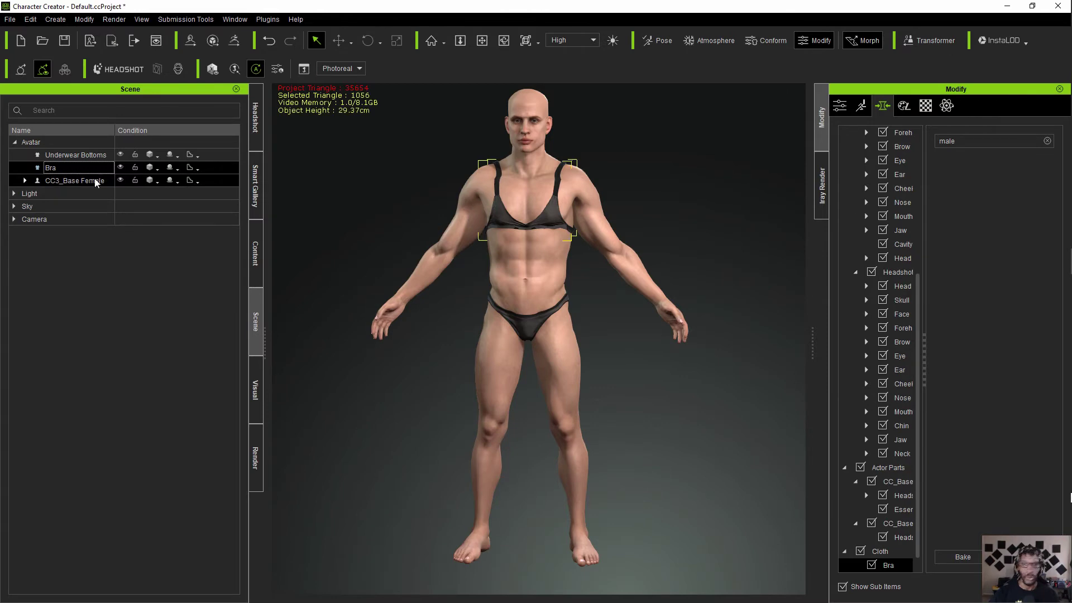
pyautogui.press('Delete')
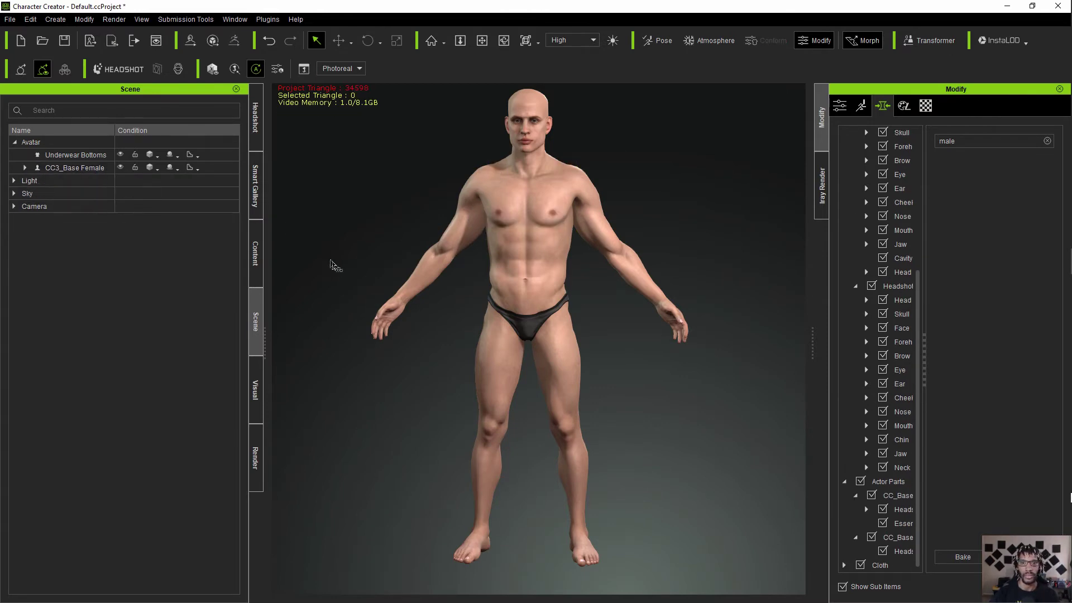
pyautogui.moveTo(334, 262); pyautogui.dragTo(363, 277, button='right')
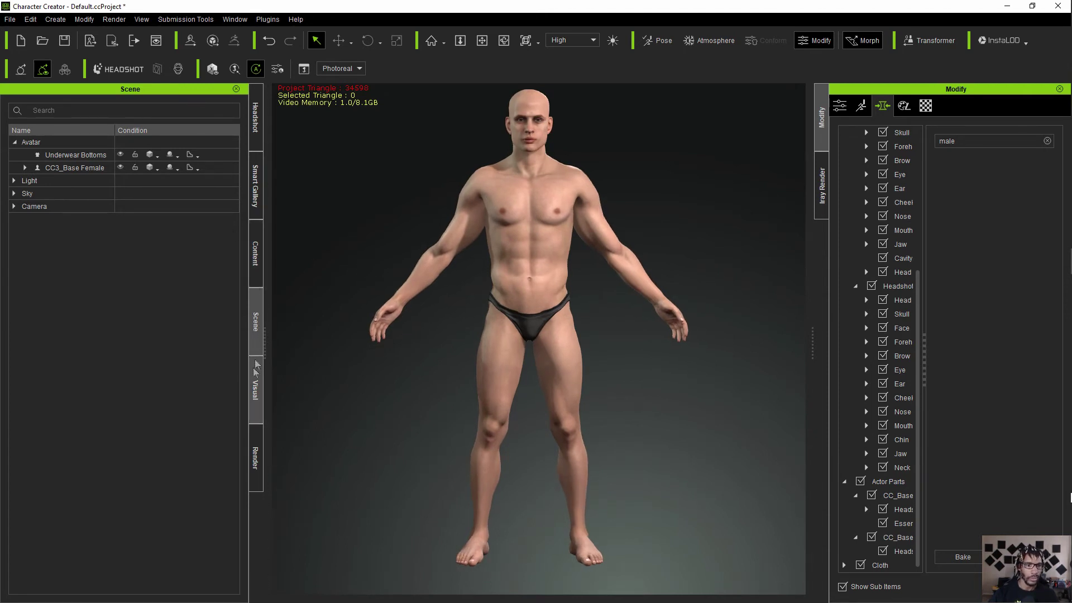
# Step: Apply the _Default motion template to T-pose the character and reframe the view
pyautogui.click(254, 272)
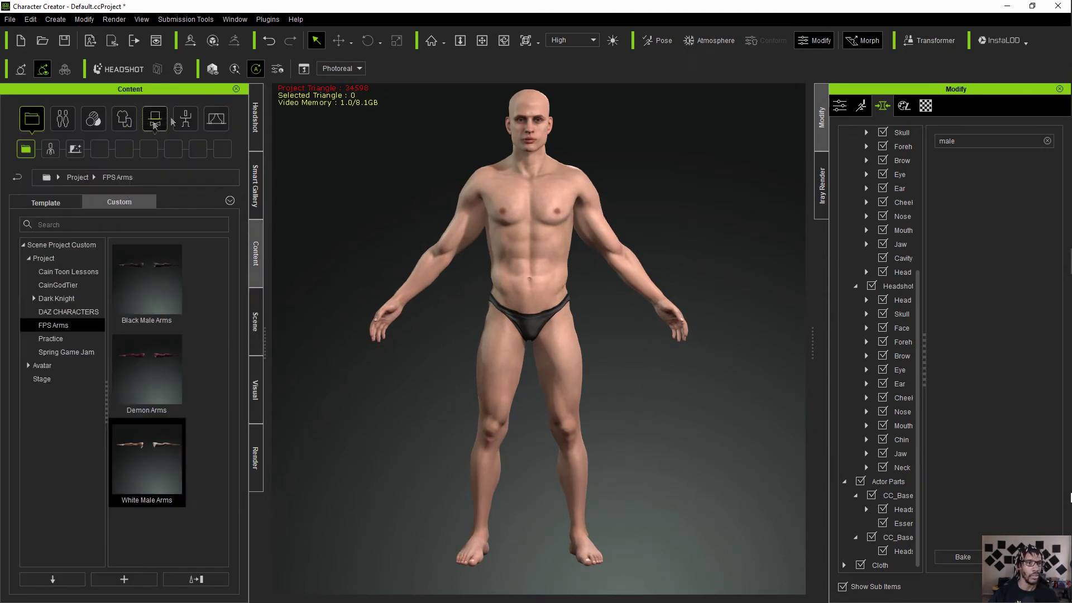
pyautogui.click(184, 118)
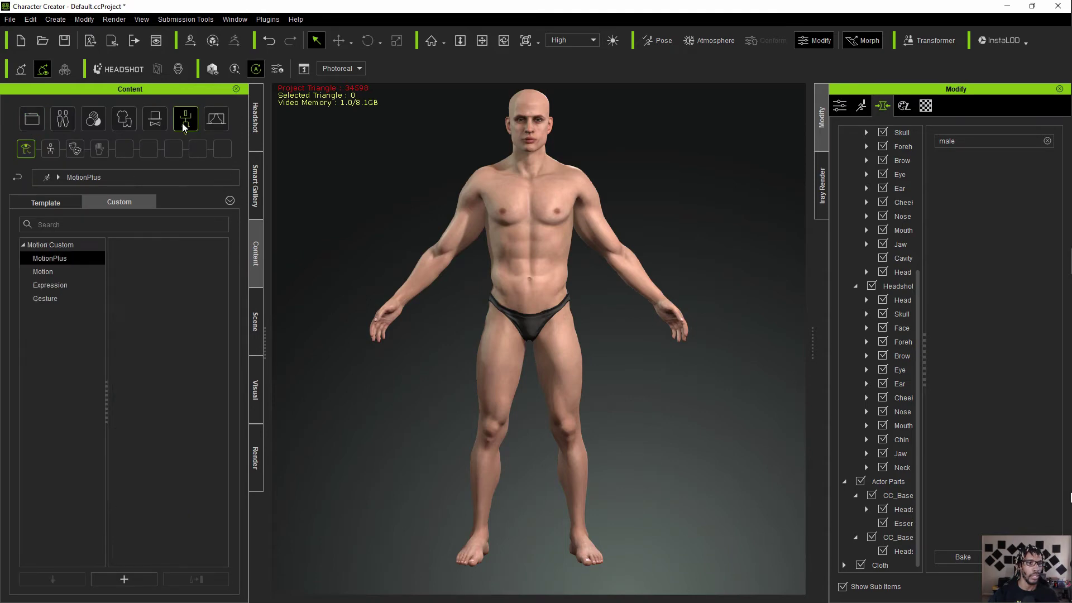
pyautogui.click(61, 205)
pyautogui.moveTo(146, 459); pyautogui.dragTo(363, 384)
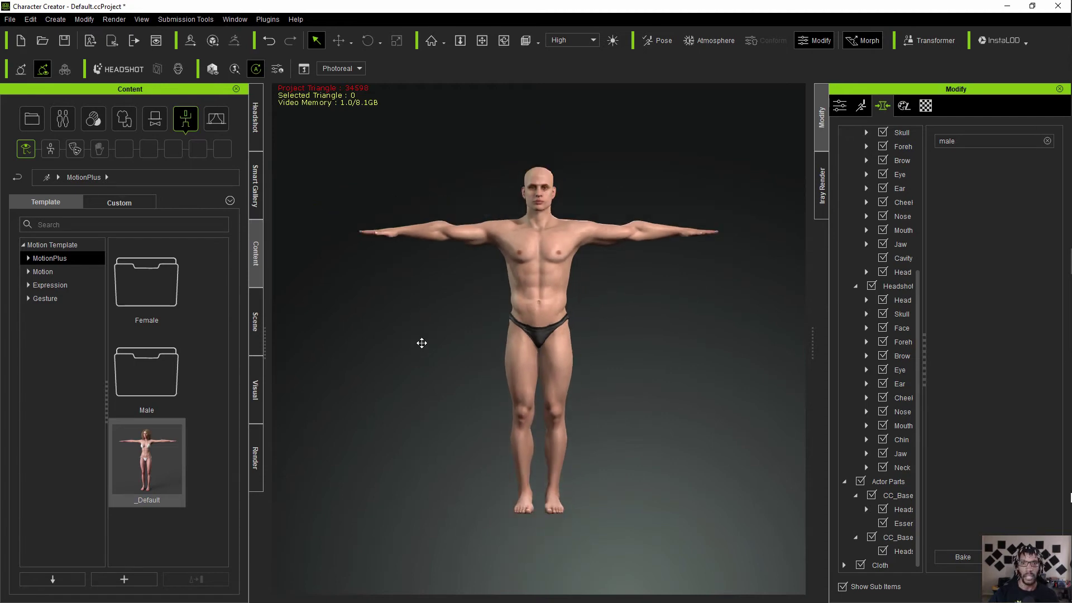
pyautogui.scroll(5, 413, 347)
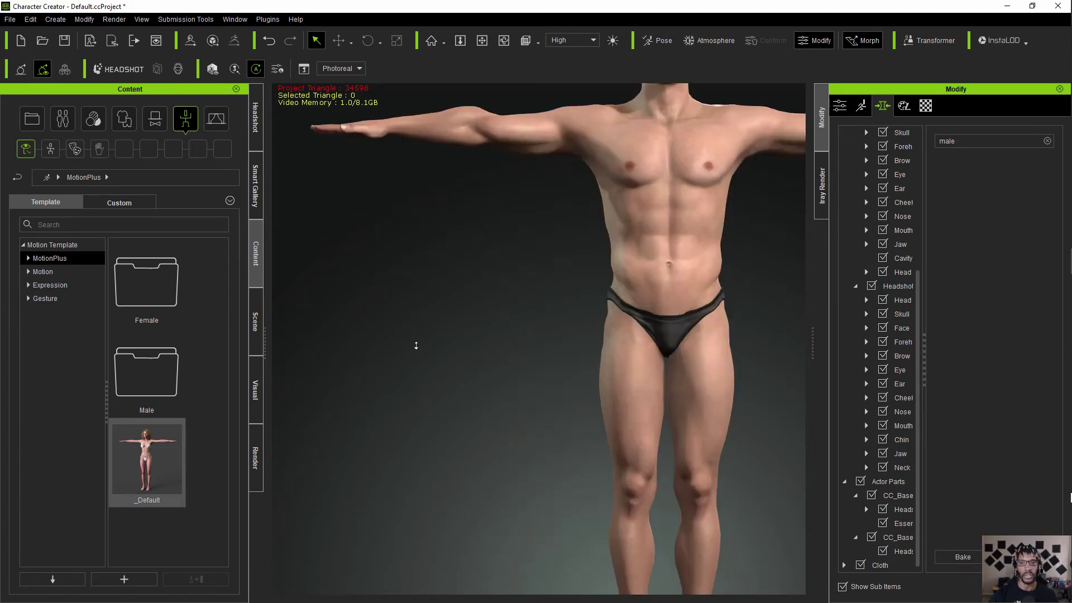
pyautogui.scroll(-3, 414, 346)
pyautogui.scroll(-1, 416, 346)
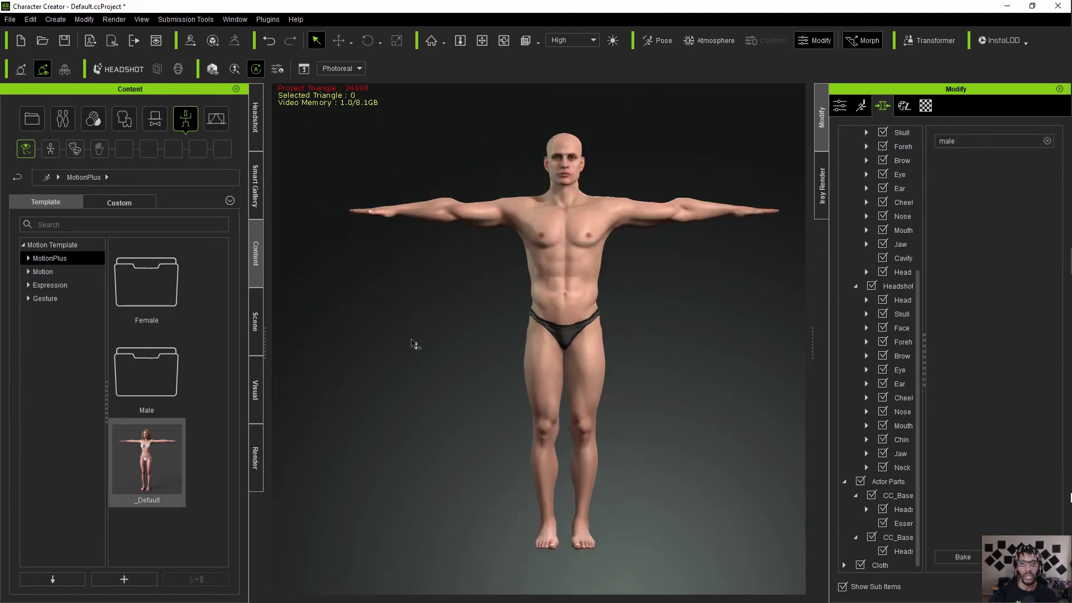
pyautogui.moveTo(455, 328)
pyautogui.mouseDown(button='middle')
pyautogui.moveTo(433, 342)
pyautogui.moveTo(436, 333)
pyautogui.mouseUp(button='middle')
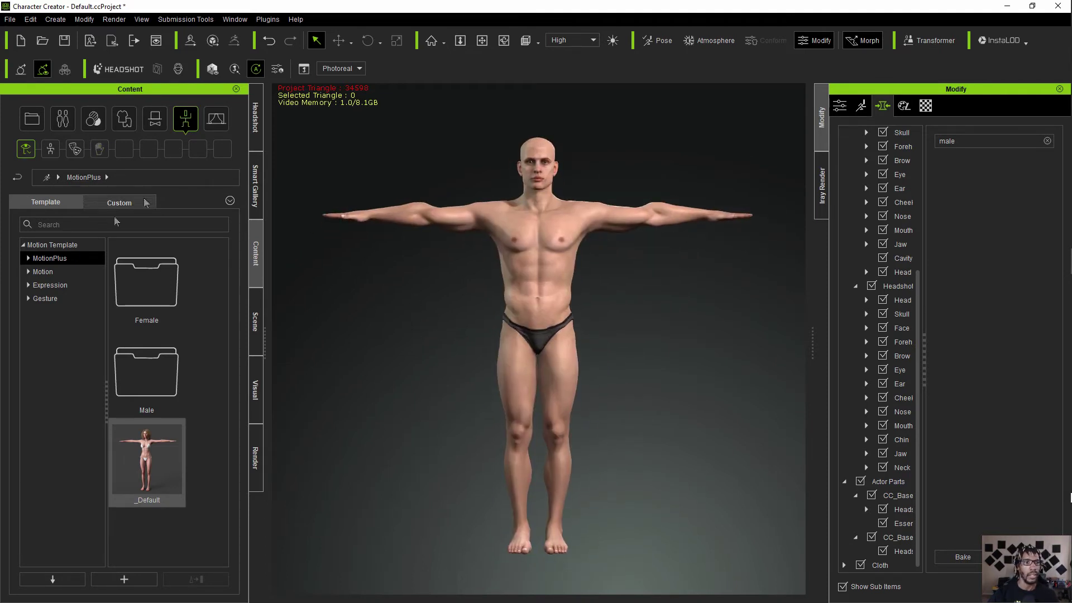
# Step: Switch the CC3_Base Female body's display mode to Smooth
pyautogui.click(253, 327)
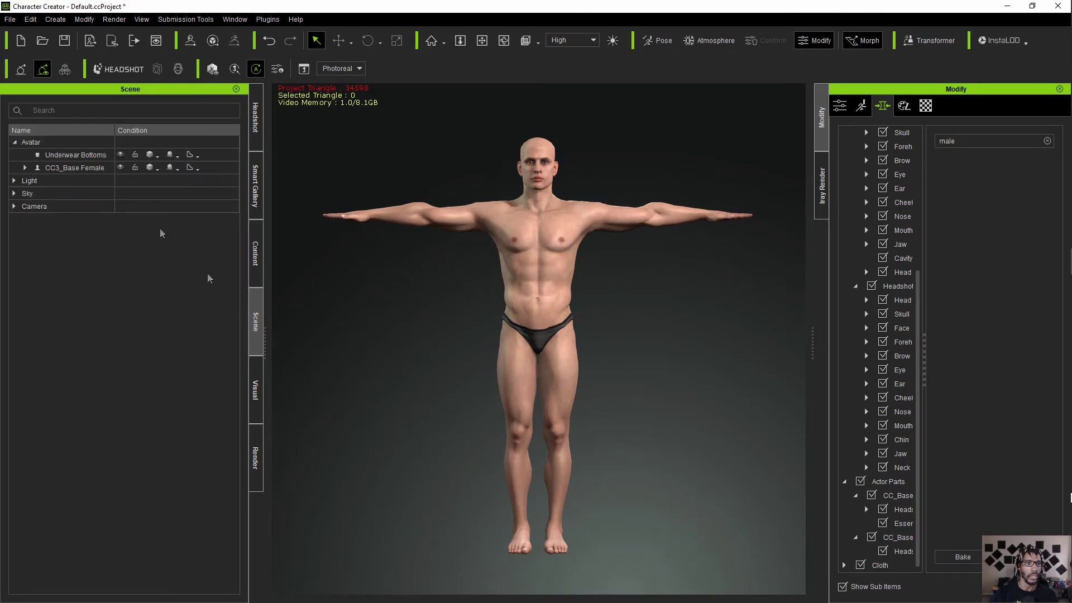
pyautogui.click(37, 169)
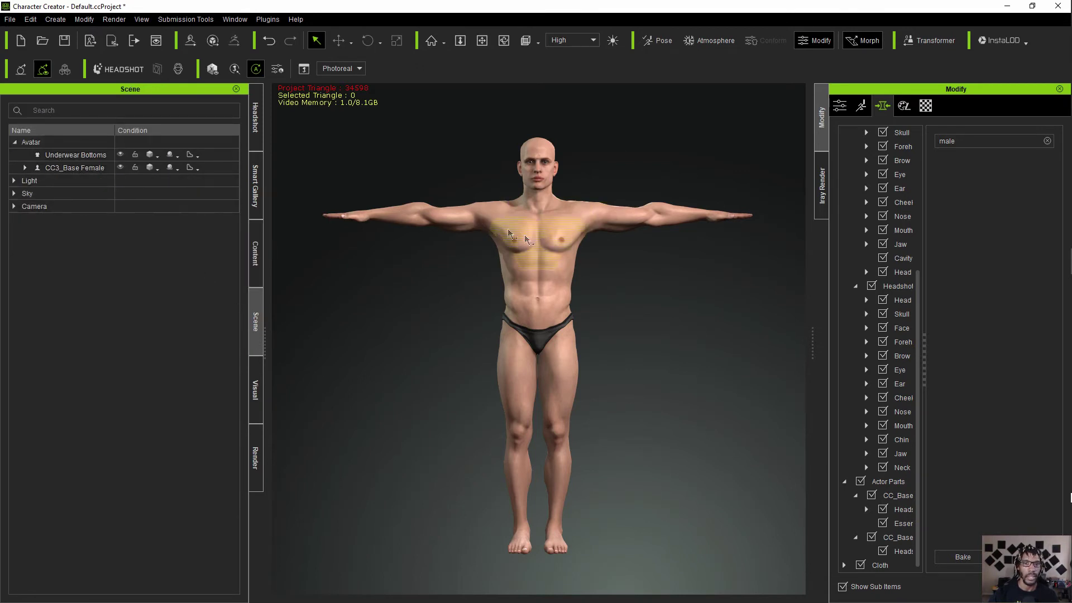
pyautogui.click(231, 159)
pyautogui.click(150, 169)
pyautogui.click(152, 169)
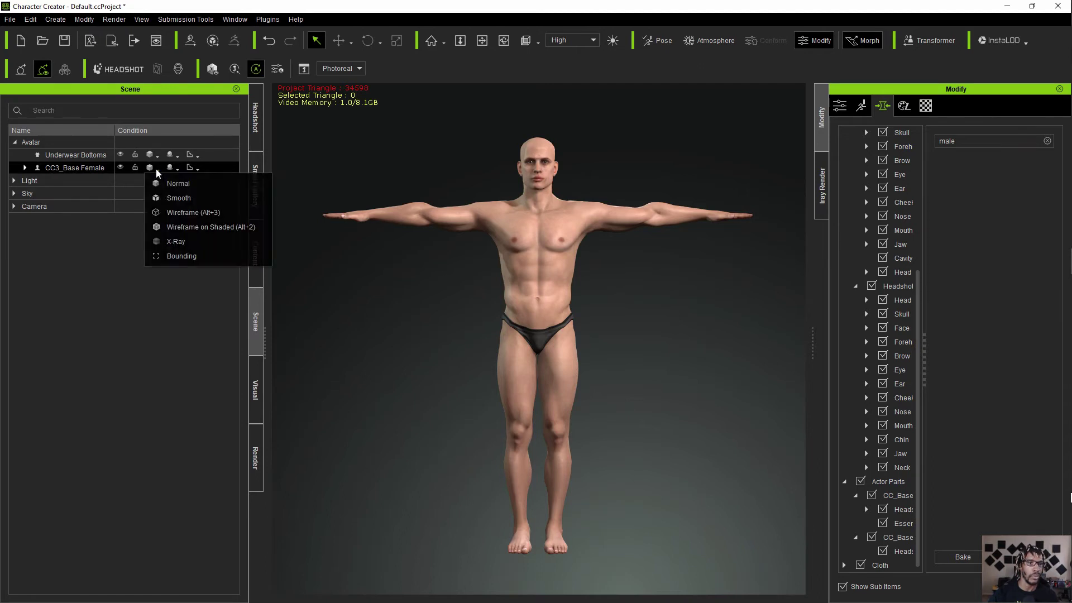
pyautogui.click(179, 198)
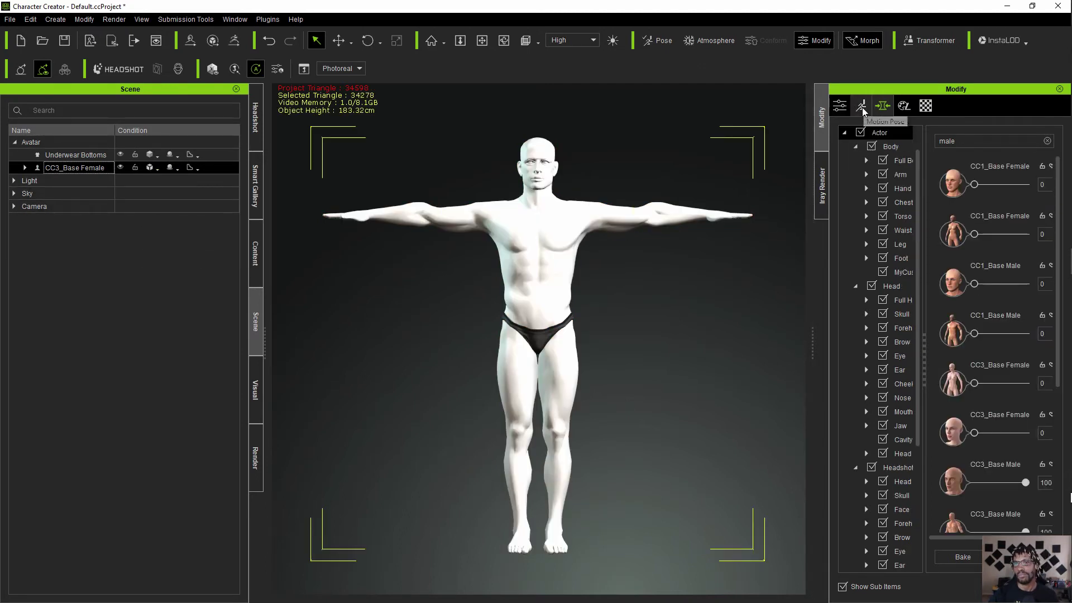
# Step: Open Edit Mesh on the body with Face as the selection mode
pyautogui.click(926, 106)
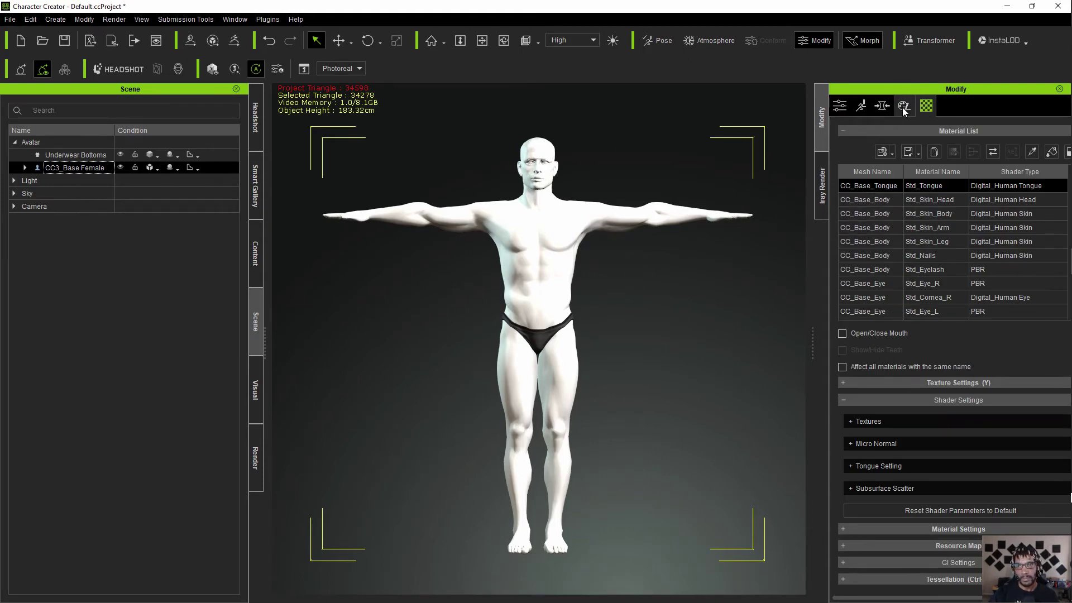
pyautogui.click(840, 105)
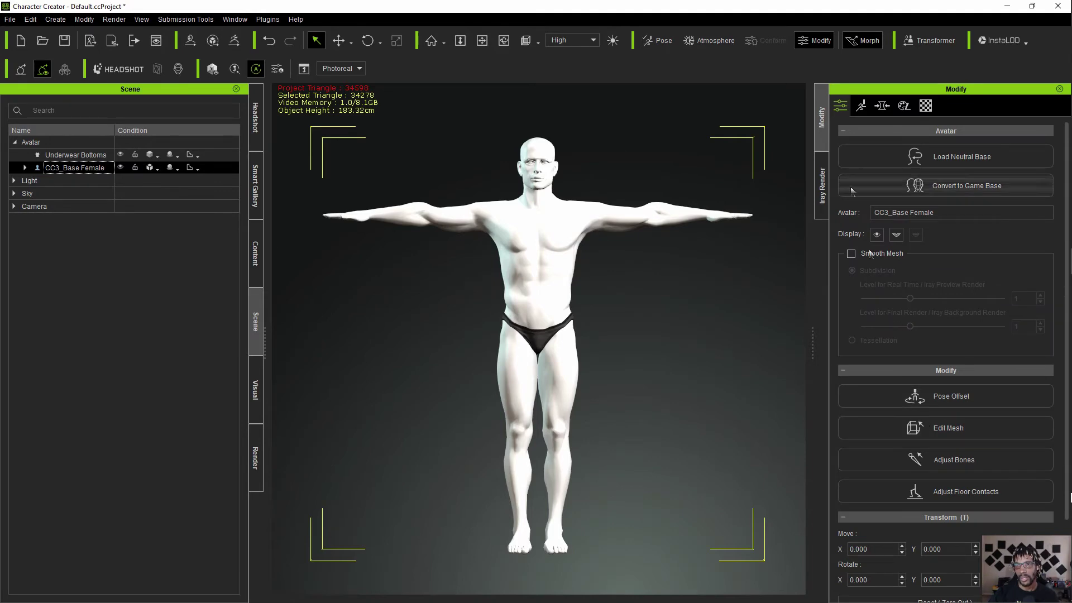
pyautogui.click(933, 431)
pyautogui.click(909, 167)
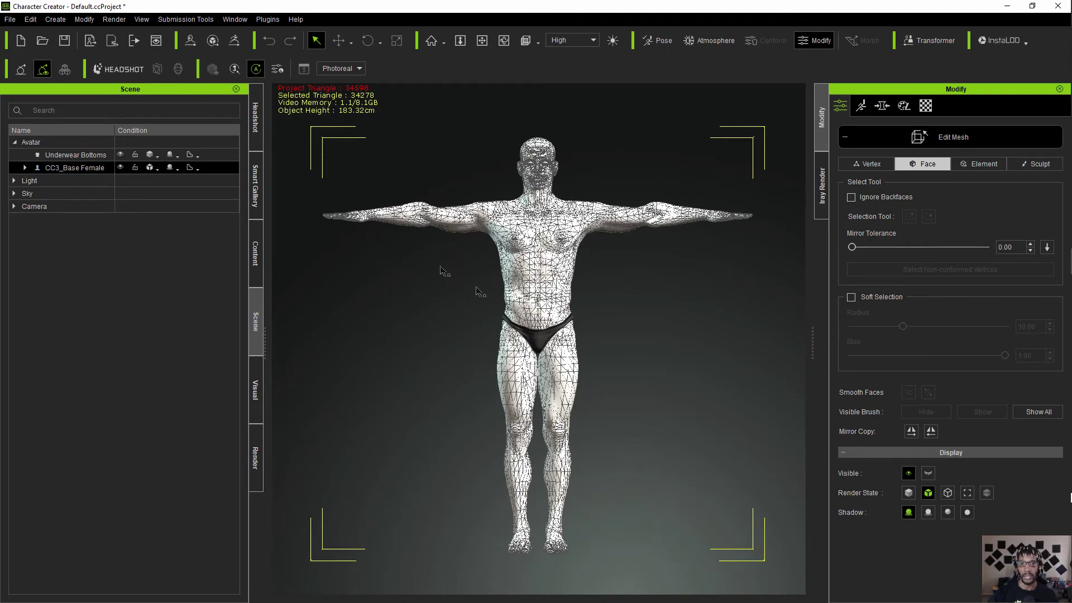
# Step: Box-select and hide the lower body, head and neck, and upper chest faces
pyautogui.moveTo(438, 265); pyautogui.dragTo(755, 582)
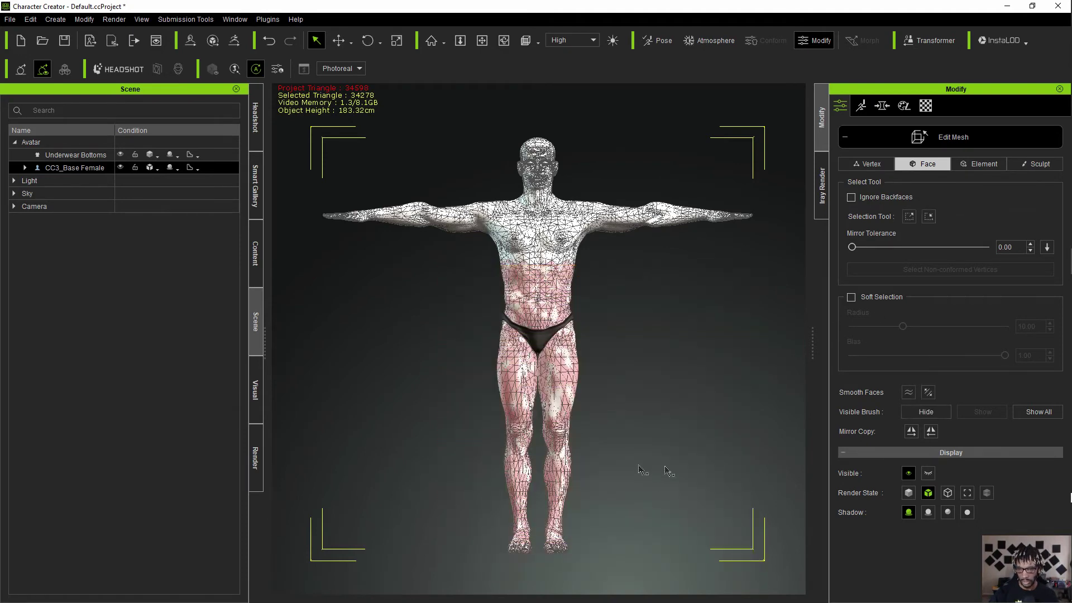
pyautogui.click(921, 412)
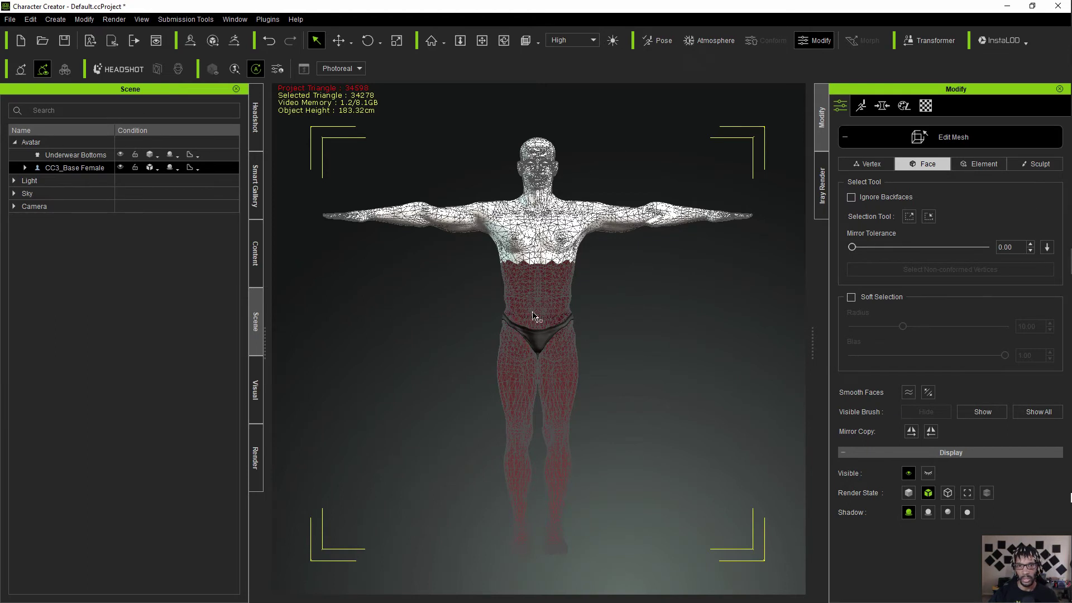
pyautogui.moveTo(496, 130); pyautogui.dragTo(606, 215)
pyautogui.click(907, 410)
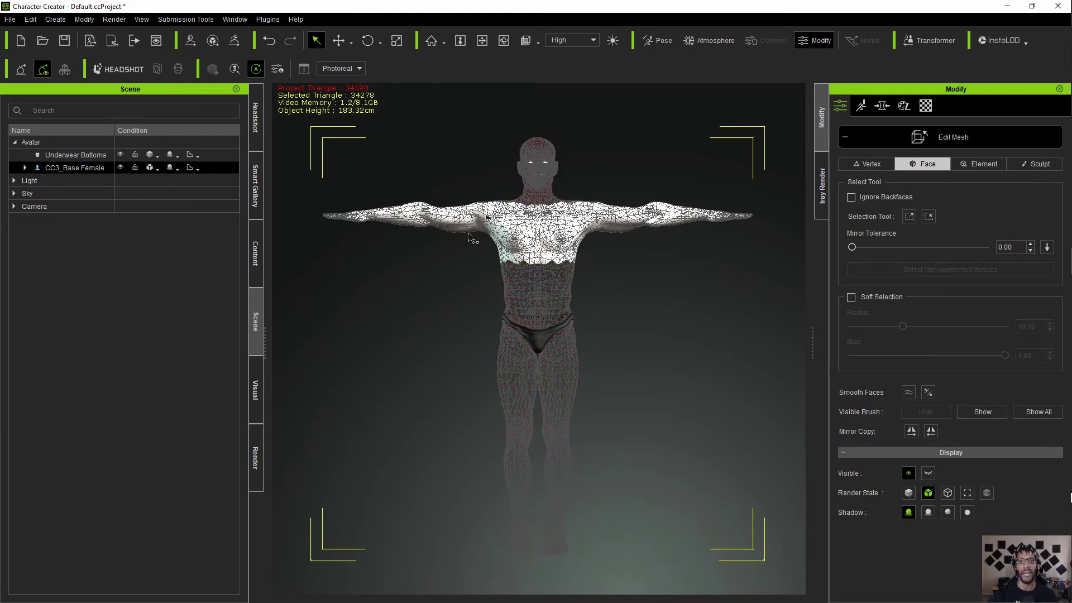
pyautogui.moveTo(507, 148); pyautogui.dragTo(574, 463)
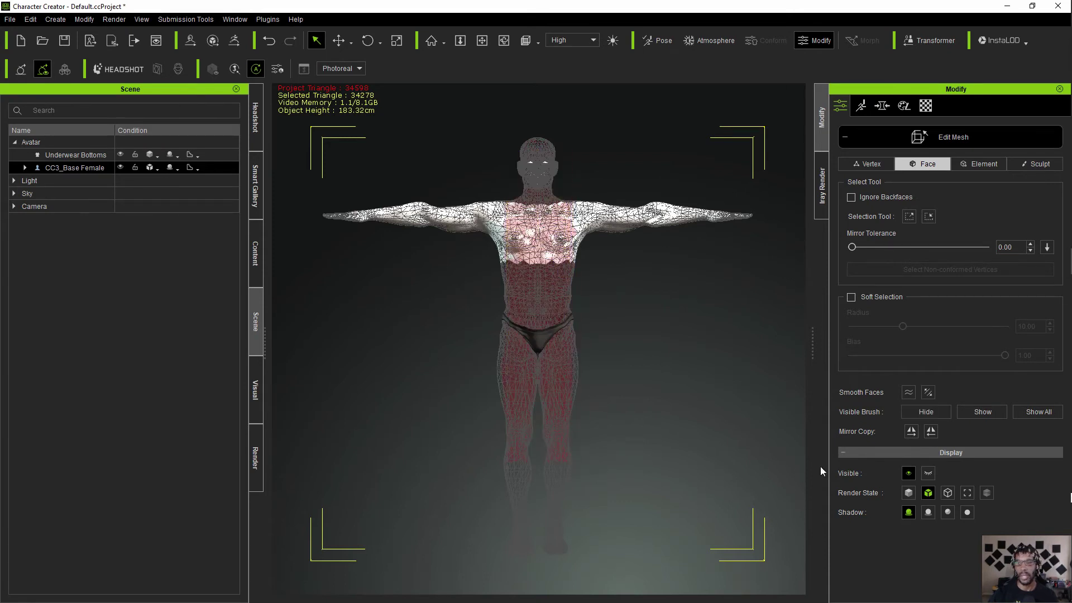
pyautogui.click(909, 414)
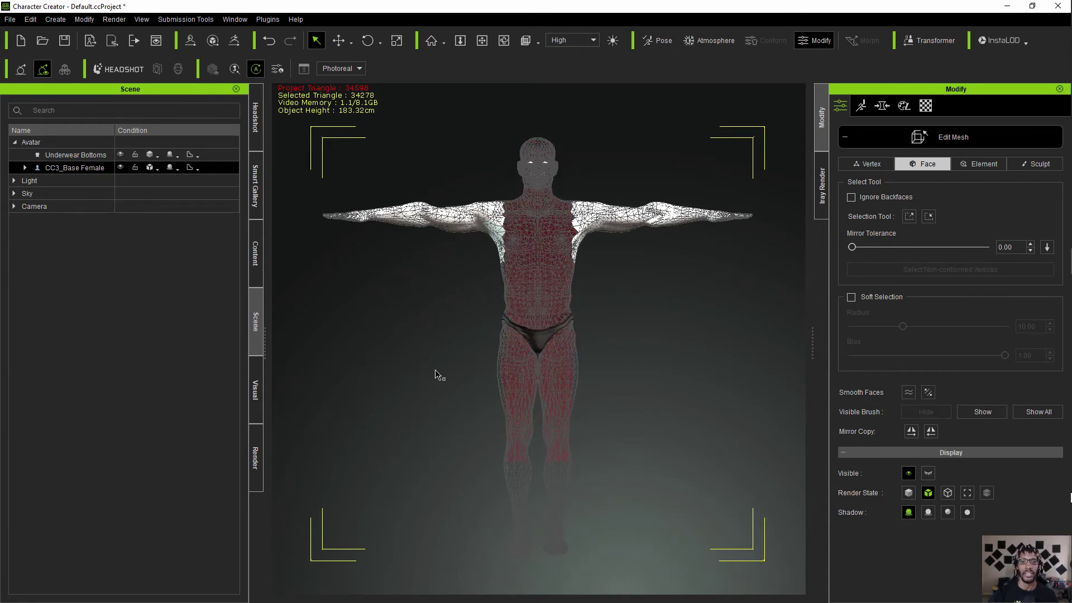
# Step: Select the remaining chest faces from the side, then orbit back to a front view
pyautogui.moveTo(435, 374); pyautogui.dragTo(735, 407, button='right')
pyautogui.moveTo(434, 235); pyautogui.dragTo(679, 363)
pyautogui.moveTo(890, 421); pyautogui.dragTo(651, 395, button='right')
pyautogui.moveTo(494, 245); pyautogui.dragTo(496, 246, button='middle')
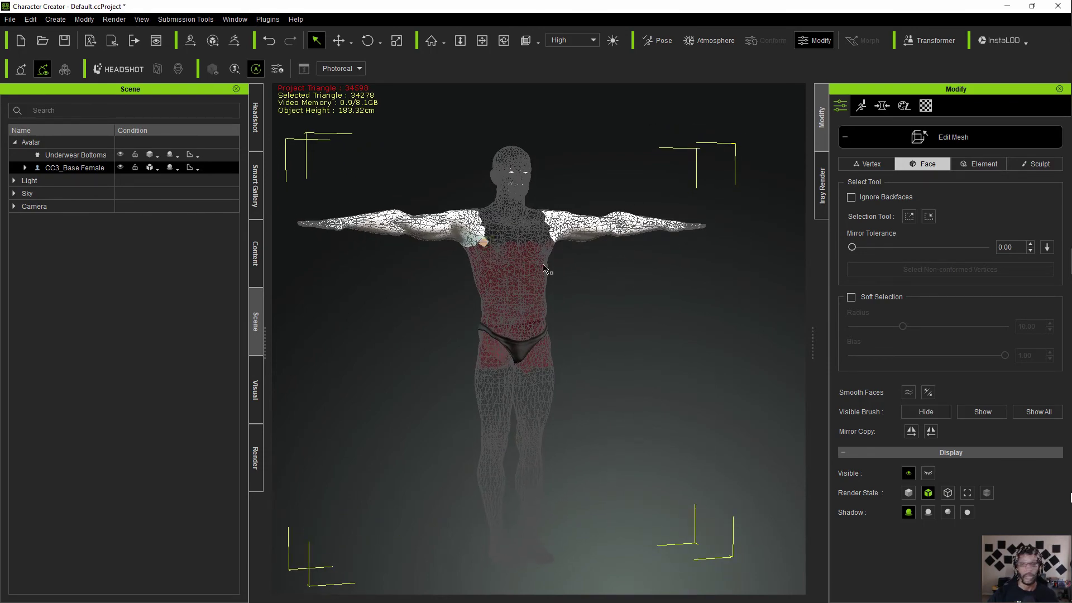
# Step: Orbit to a three-quarter view and hide the already-selected chest face
pyautogui.moveTo(629, 284); pyautogui.dragTo(540, 240, button='right')
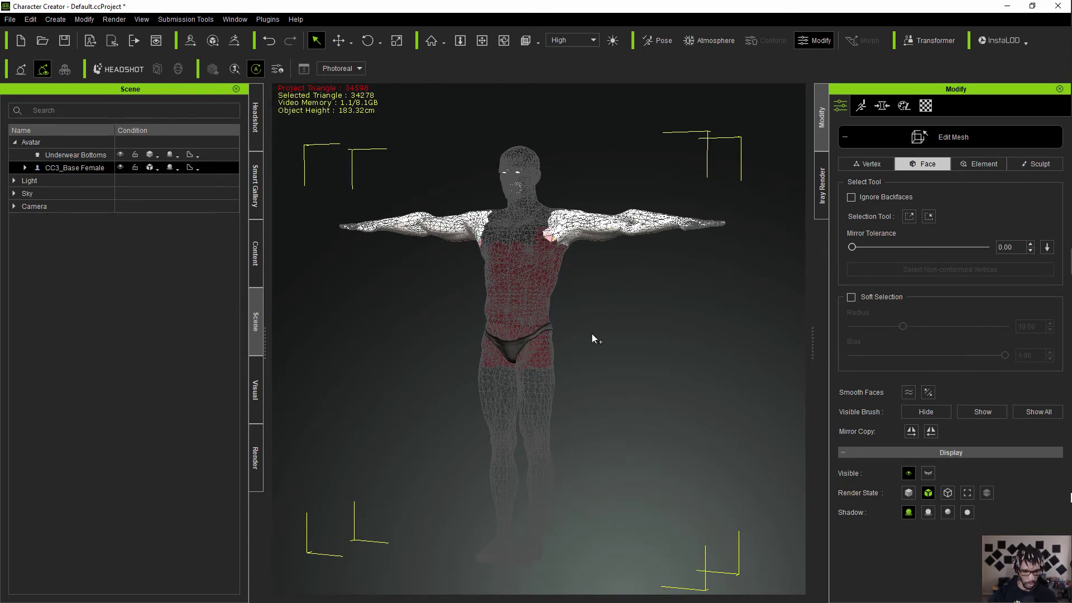
pyautogui.moveTo(591, 335); pyautogui.dragTo(740, 363, button='right')
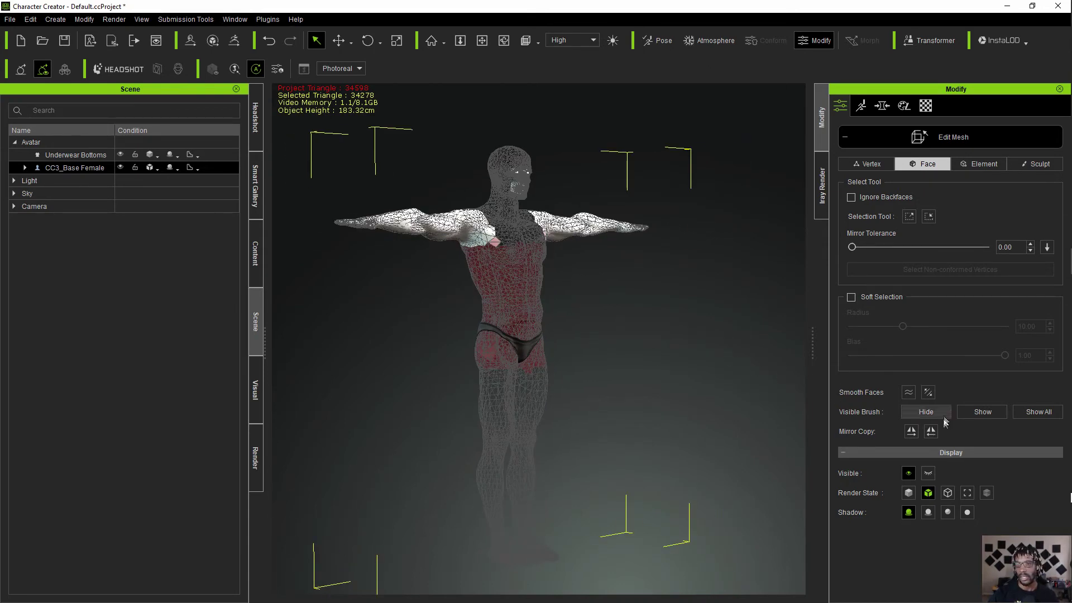
pyautogui.click(944, 417)
# Step: Select a small upper-chest face and a face near the right armpit, then hide them
pyautogui.moveTo(642, 358); pyautogui.dragTo(403, 334, button='right')
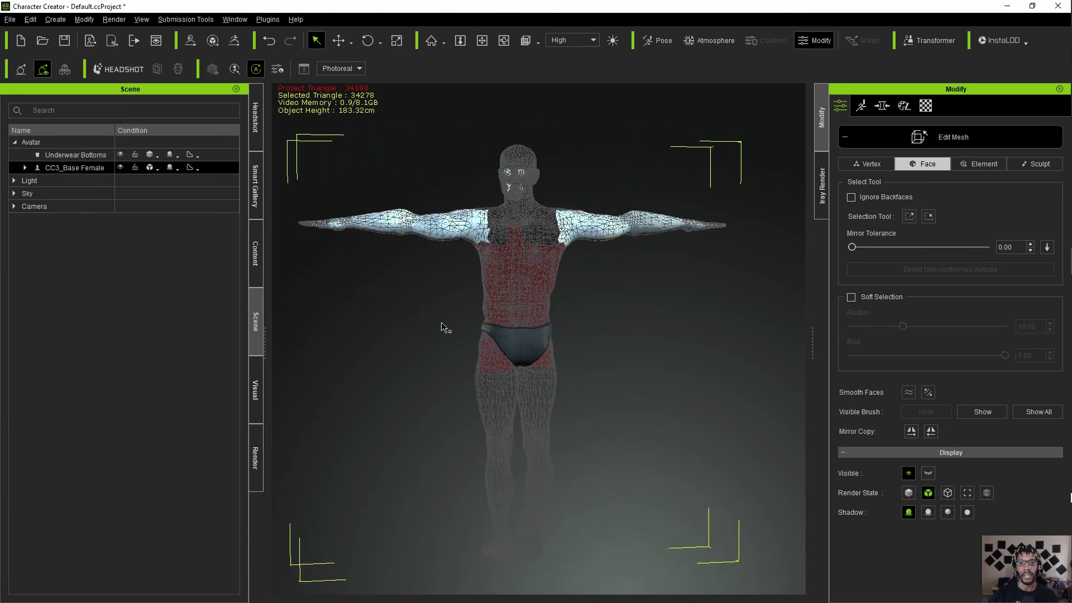
pyautogui.click(490, 235)
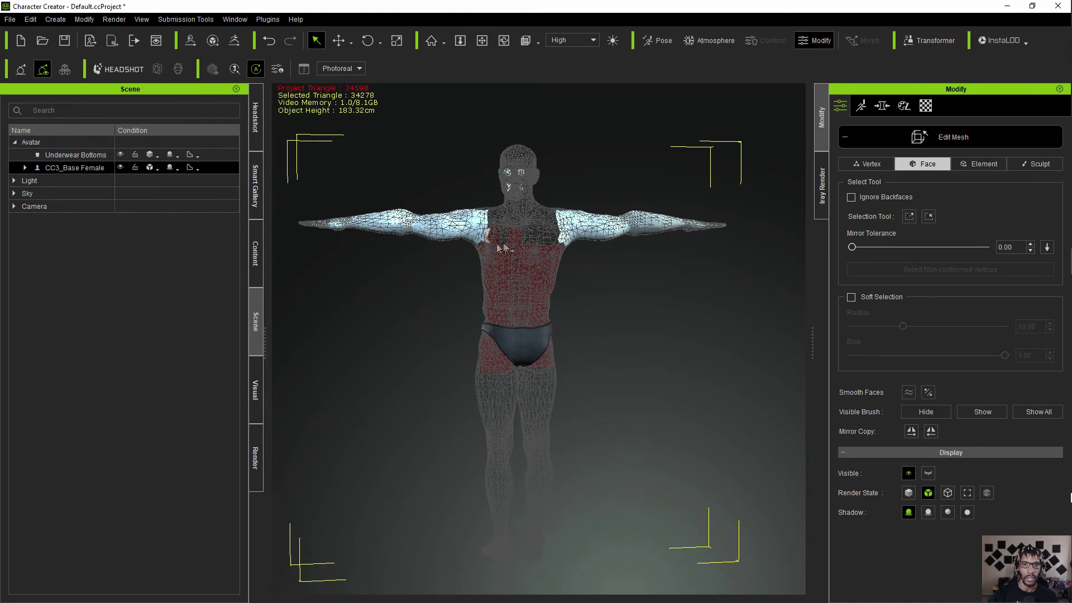
pyautogui.keyDown('ctrl'); pyautogui.click(554, 246); pyautogui.keyUp('ctrl')
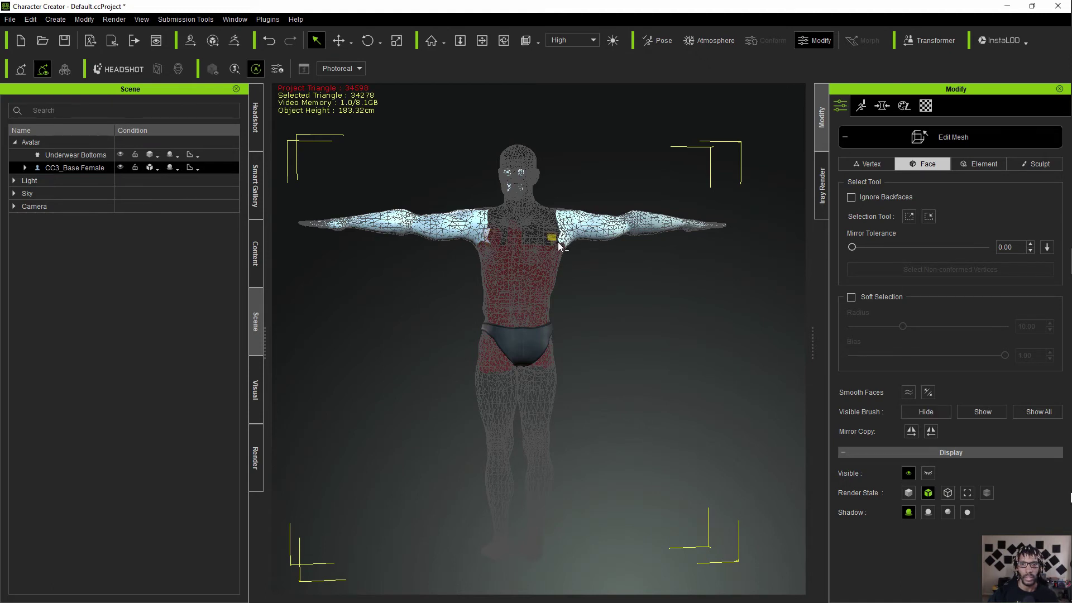
pyautogui.click(924, 412)
pyautogui.moveTo(641, 371); pyautogui.dragTo(694, 408, button='right')
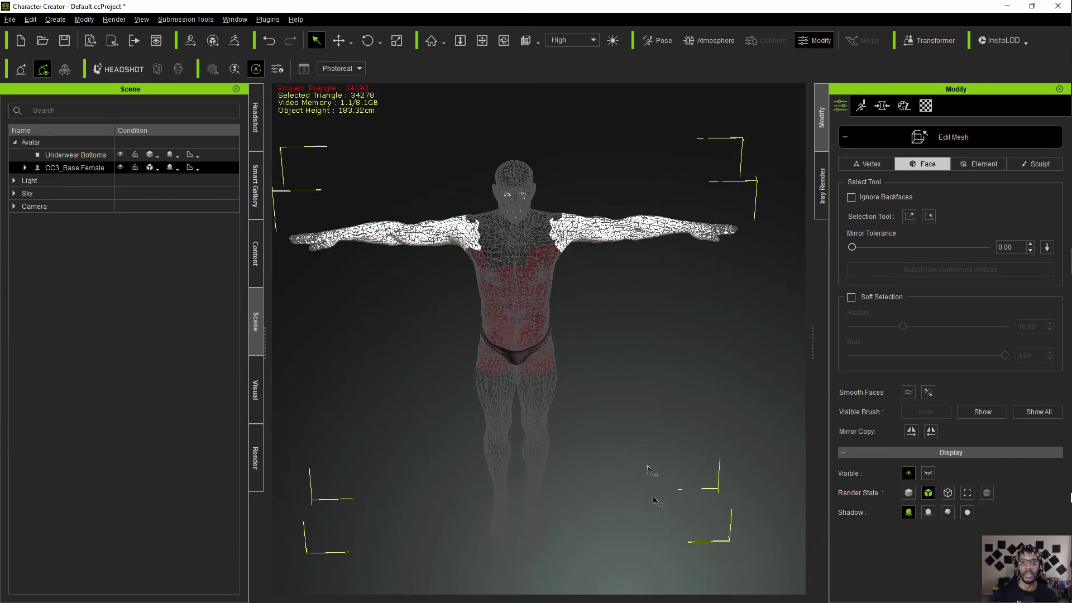
# Step: Check the mesh from the front and top, then delete all hidden torso faces
pyautogui.moveTo(648, 471); pyautogui.dragTo(632, 254, button='right')
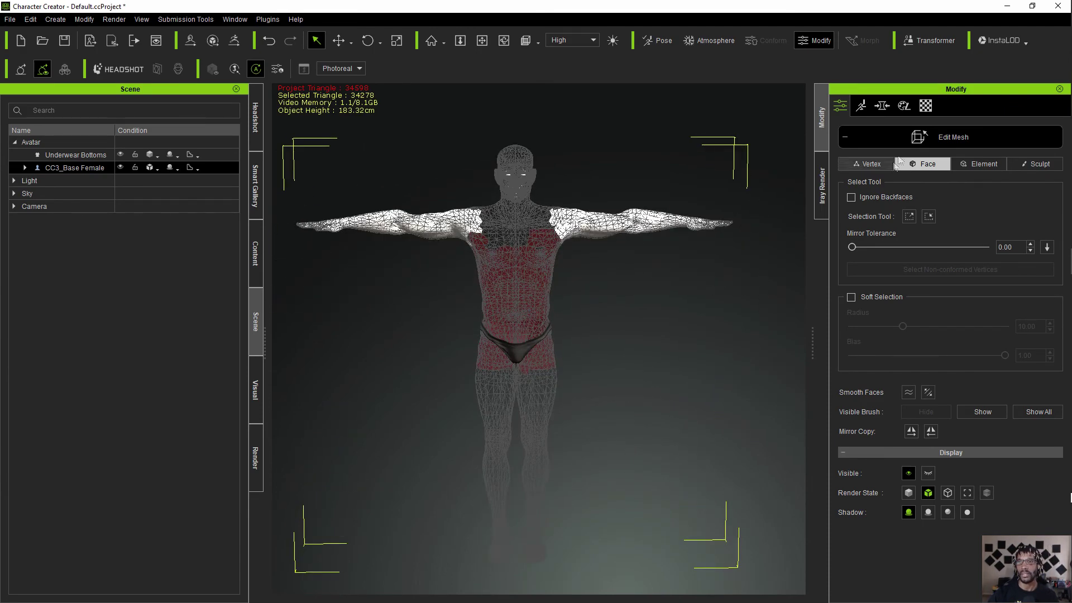
pyautogui.moveTo(559, 201); pyautogui.dragTo(529, 361, button='right')
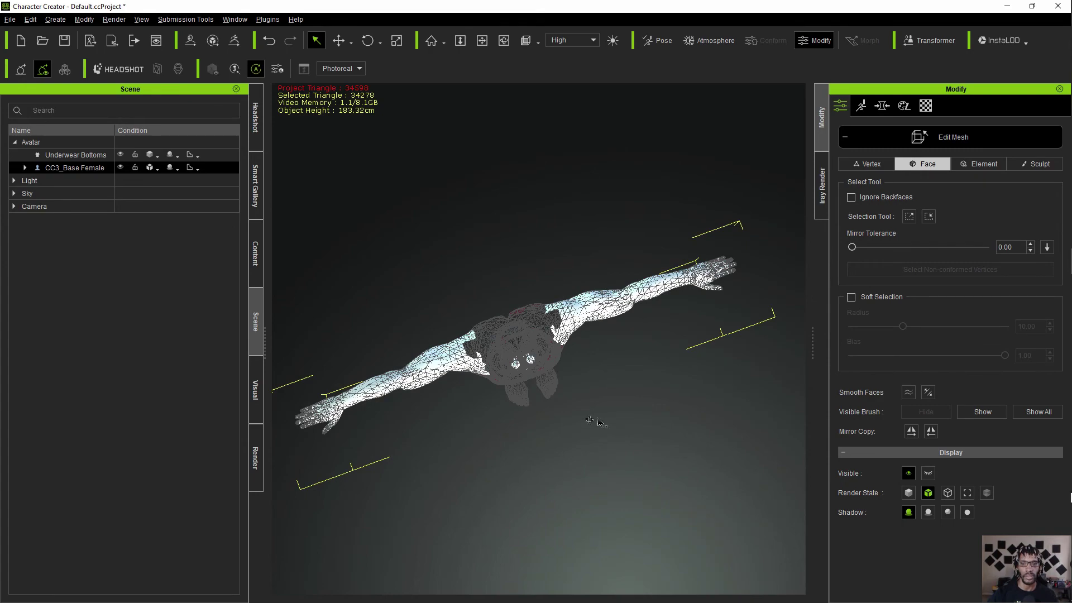
pyautogui.moveTo(586, 421); pyautogui.dragTo(599, 274, button='right')
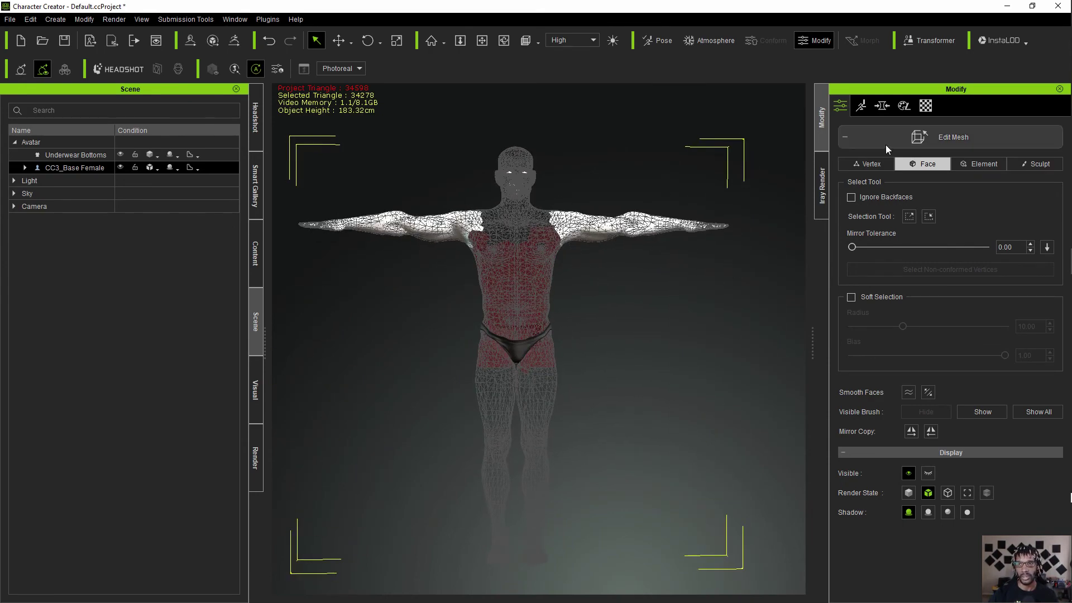
pyautogui.press('Delete')
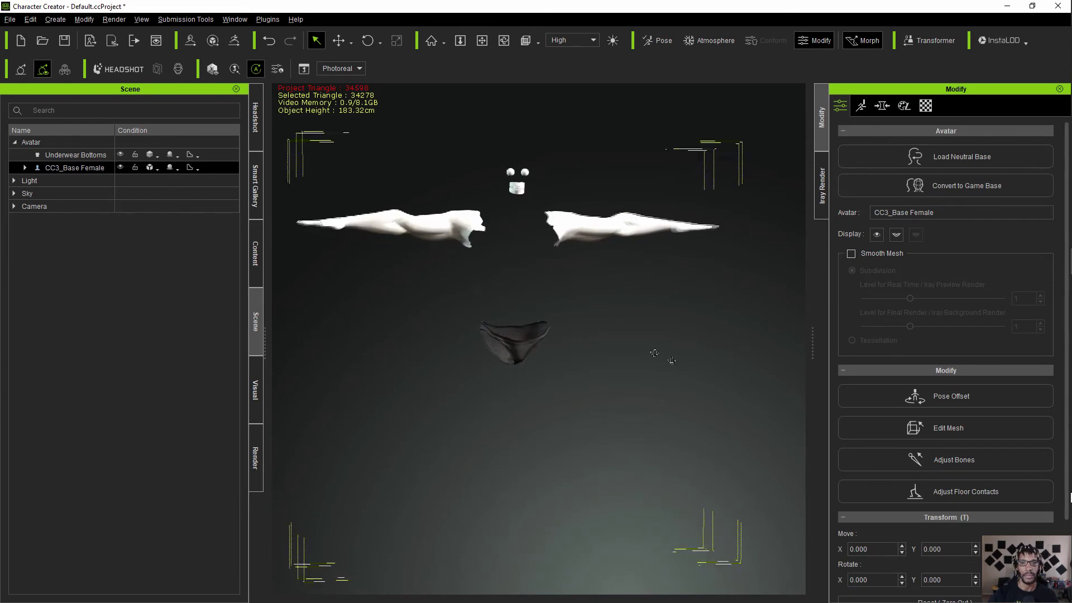
# Step: Delete the underwear bottoms, then hide all CC_Base_Eye faces in Face mode
pyautogui.click(517, 363)
pyautogui.press('Delete')
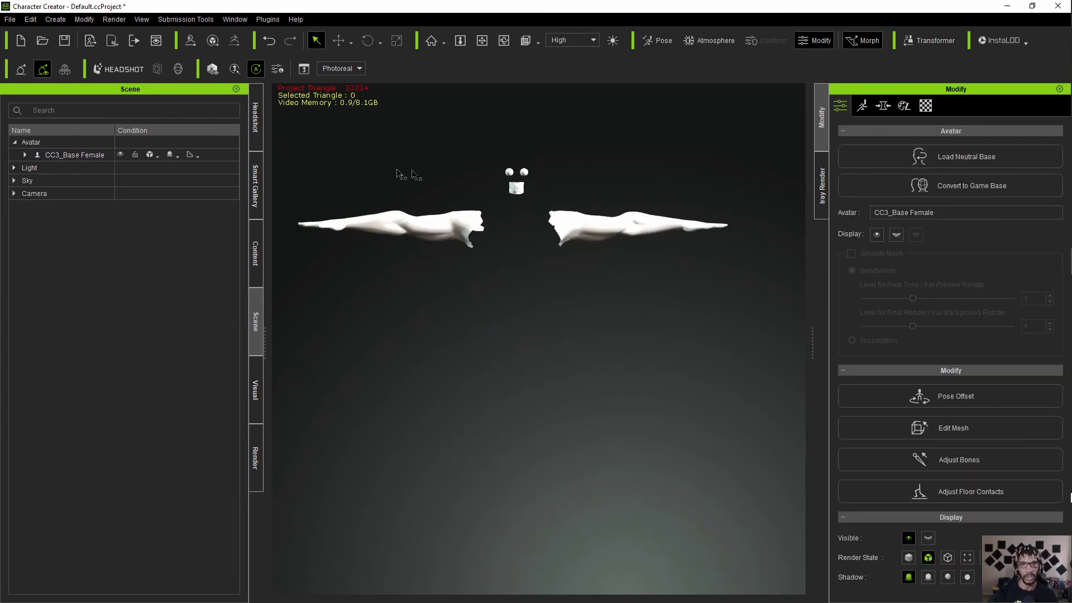
pyautogui.click(24, 156)
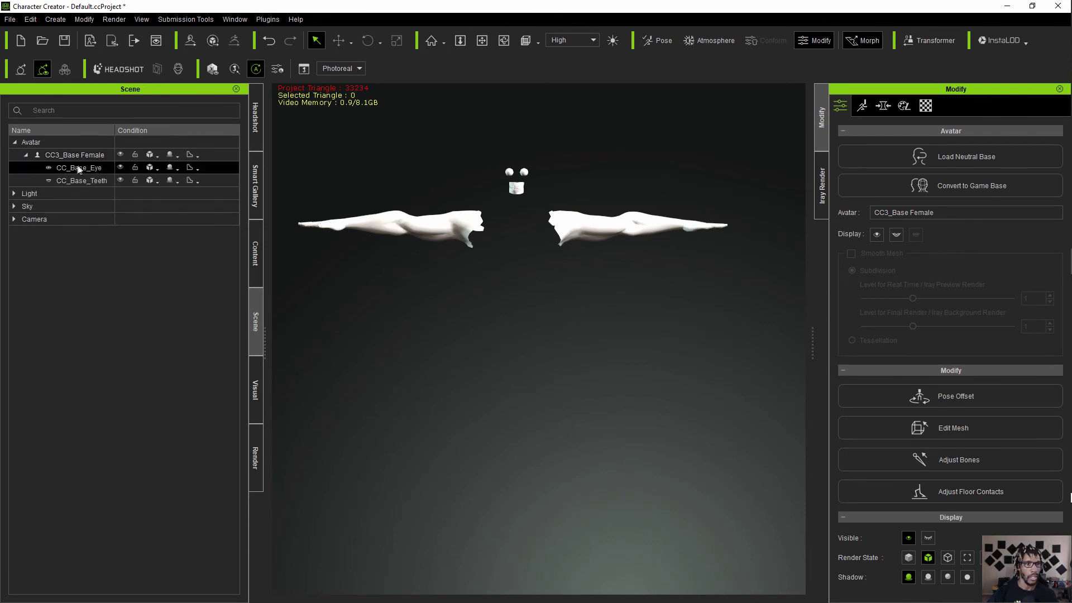
pyautogui.click(79, 169)
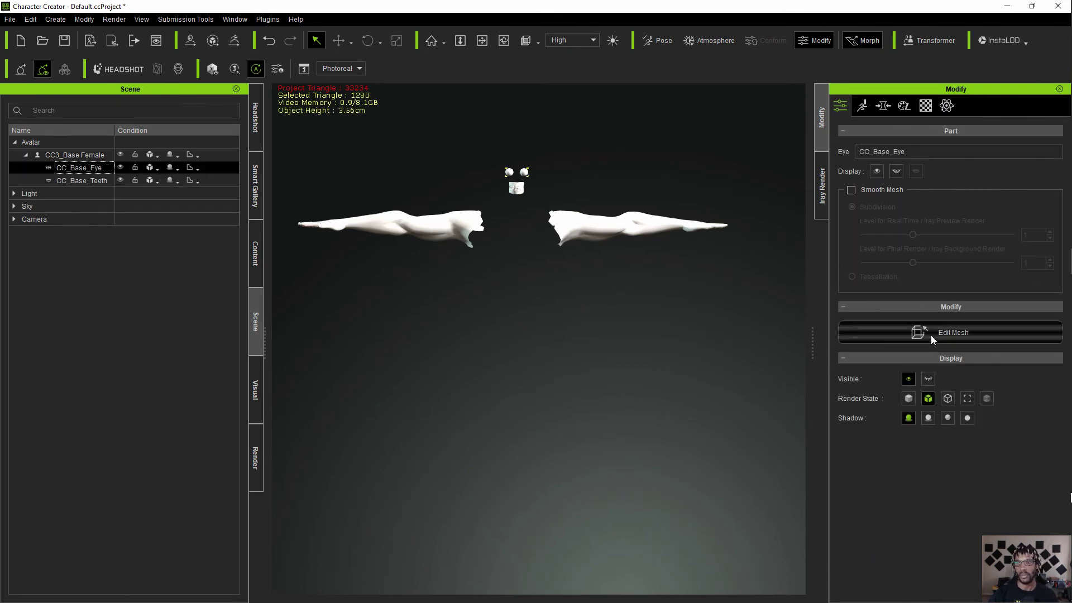
pyautogui.click(931, 334)
pyautogui.click(925, 164)
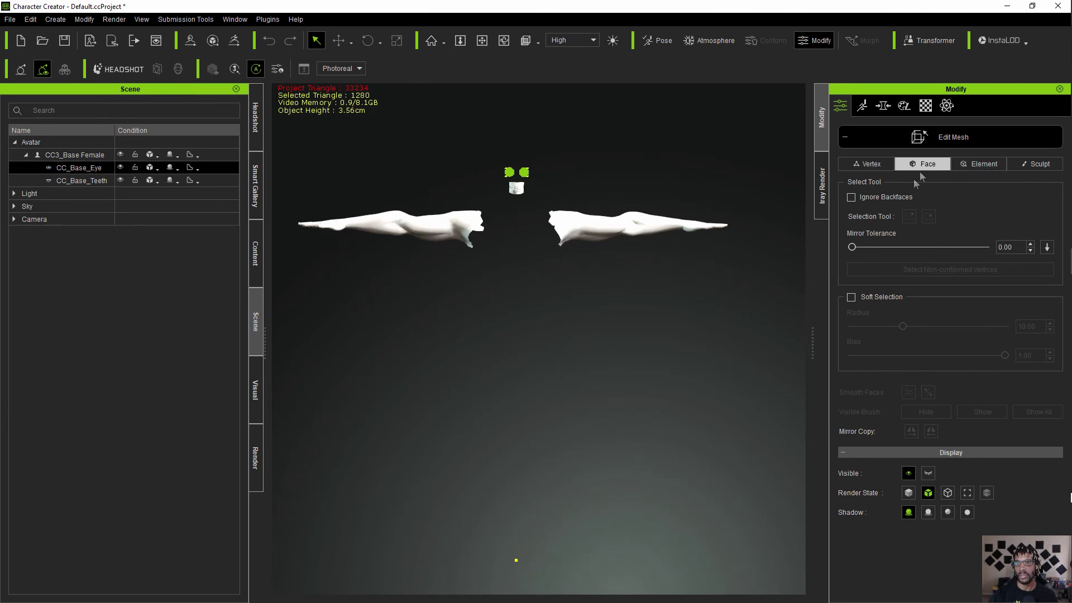
pyautogui.moveTo(479, 144); pyautogui.dragTo(590, 202)
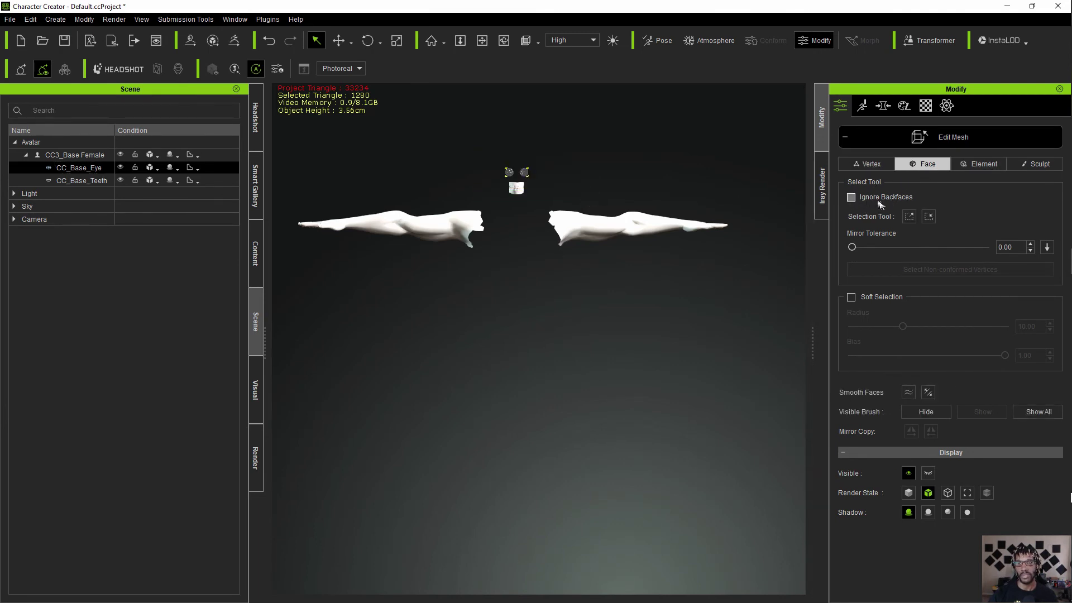
pyautogui.click(920, 411)
# Step: Hide all CC_Base_Teeth faces, exit mesh editing and select the whole avatar
pyautogui.click(82, 181)
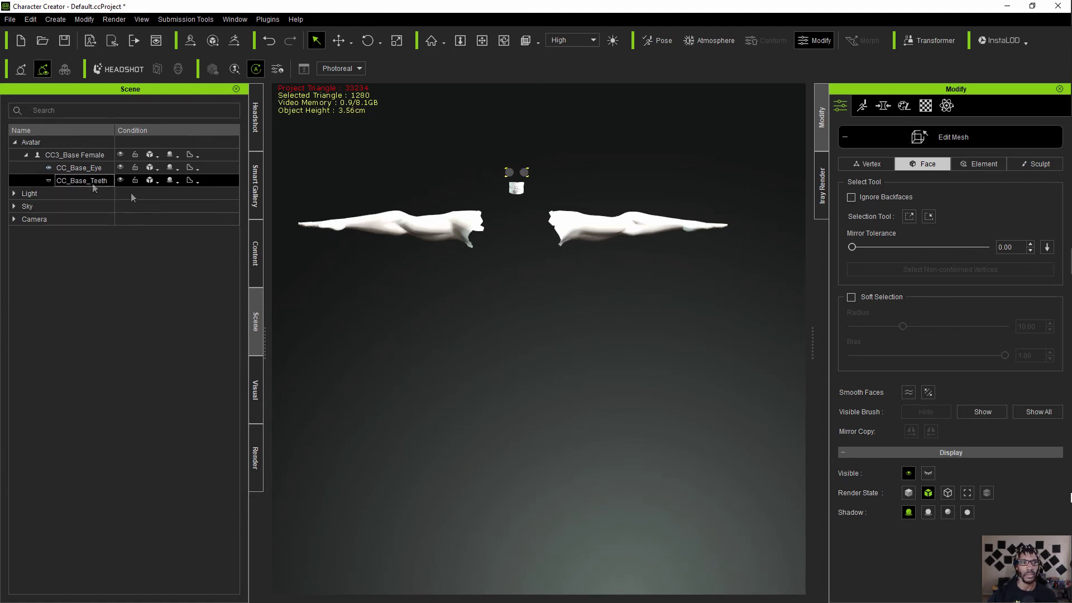
pyautogui.moveTo(443, 151); pyautogui.dragTo(560, 205)
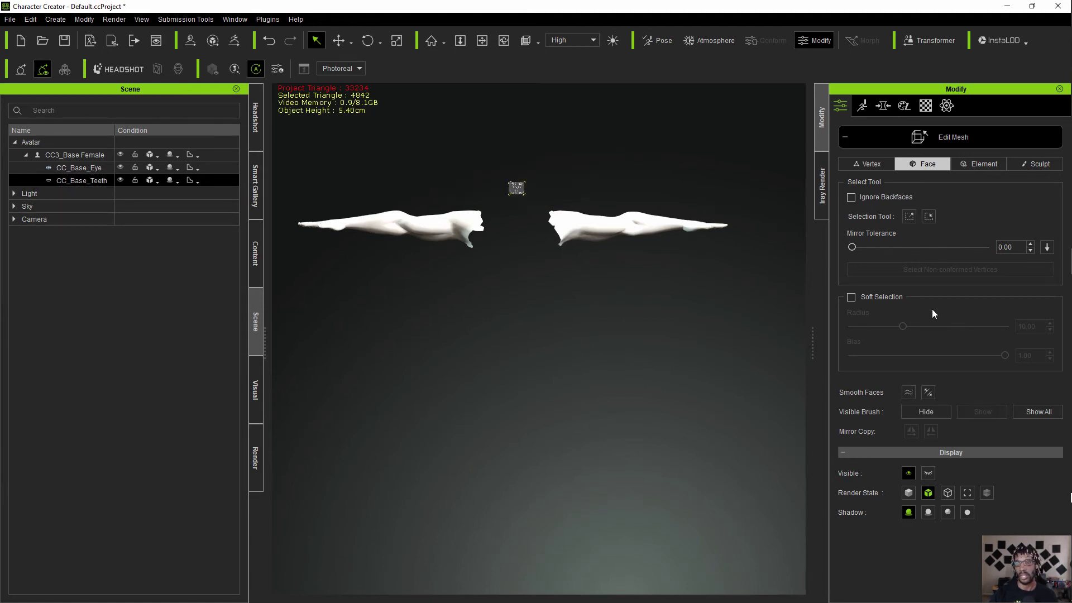
pyautogui.click(926, 412)
pyautogui.press('Escape')
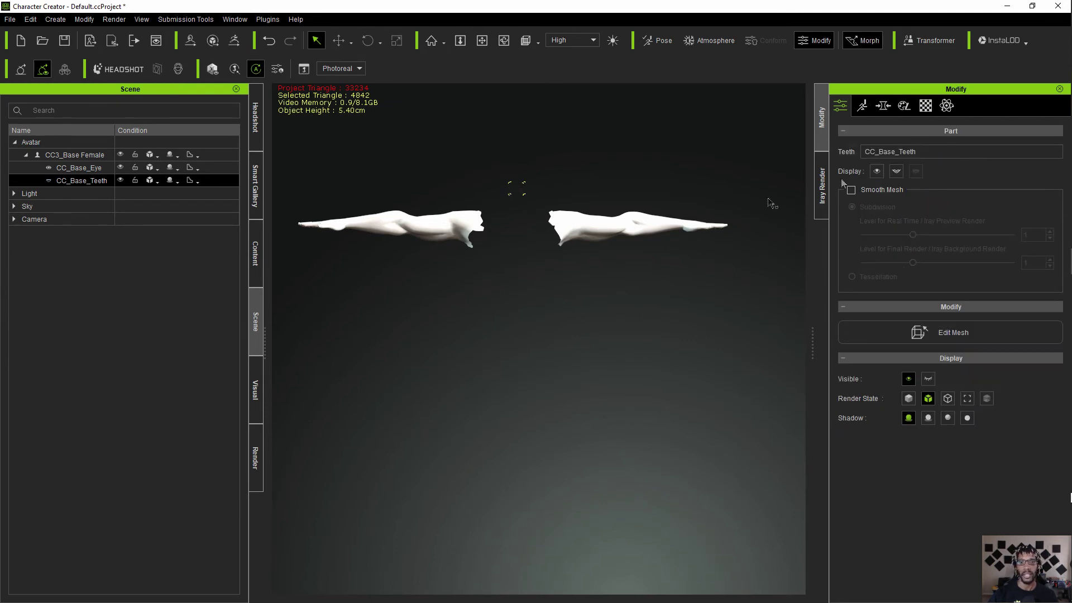
pyautogui.click(622, 328)
pyautogui.moveTo(479, 330); pyautogui.dragTo(781, 378, button='right')
pyautogui.click(572, 263)
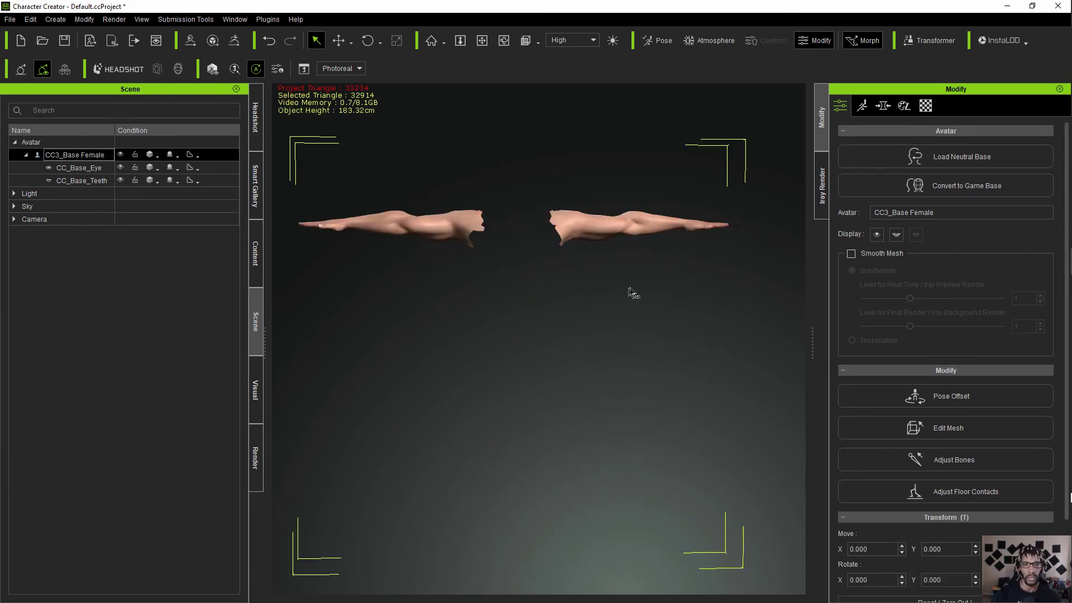
pyautogui.moveTo(635, 292); pyautogui.dragTo(610, 323, button='right')
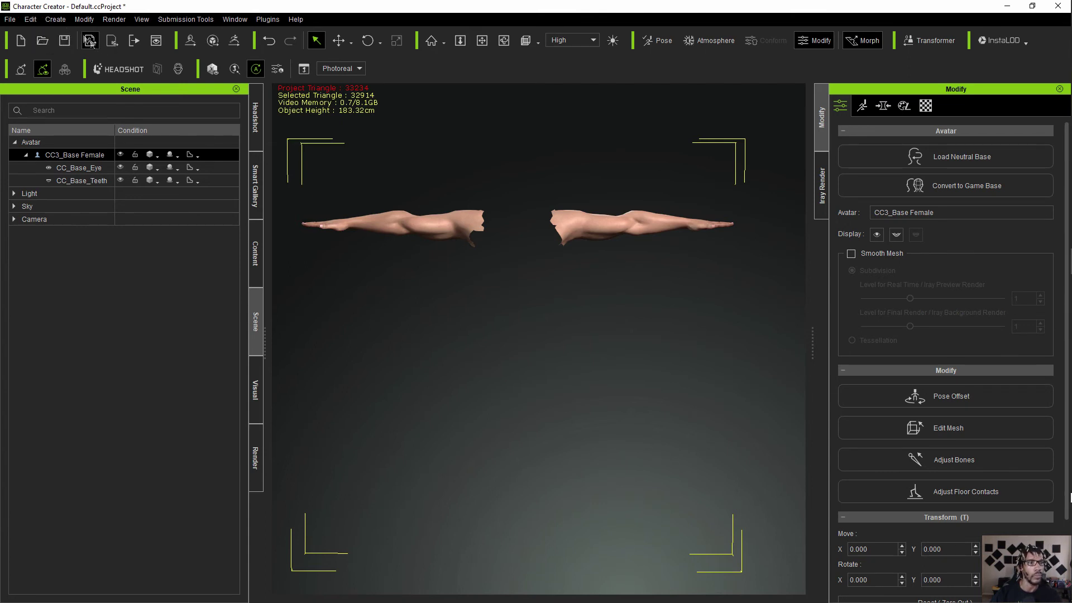
# Step: Open the Edit menu in the menu bar
pyautogui.click(34, 21)
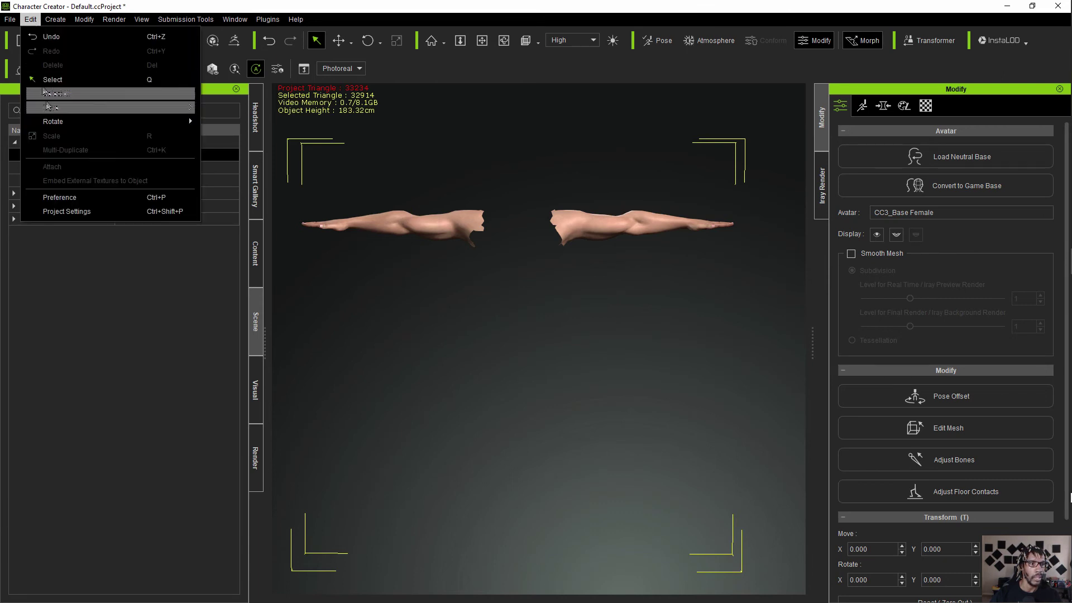
# Step: Start an FBX (Clothed Character) export with the Unreal target tool preset
pyautogui.moveTo(11, 19)
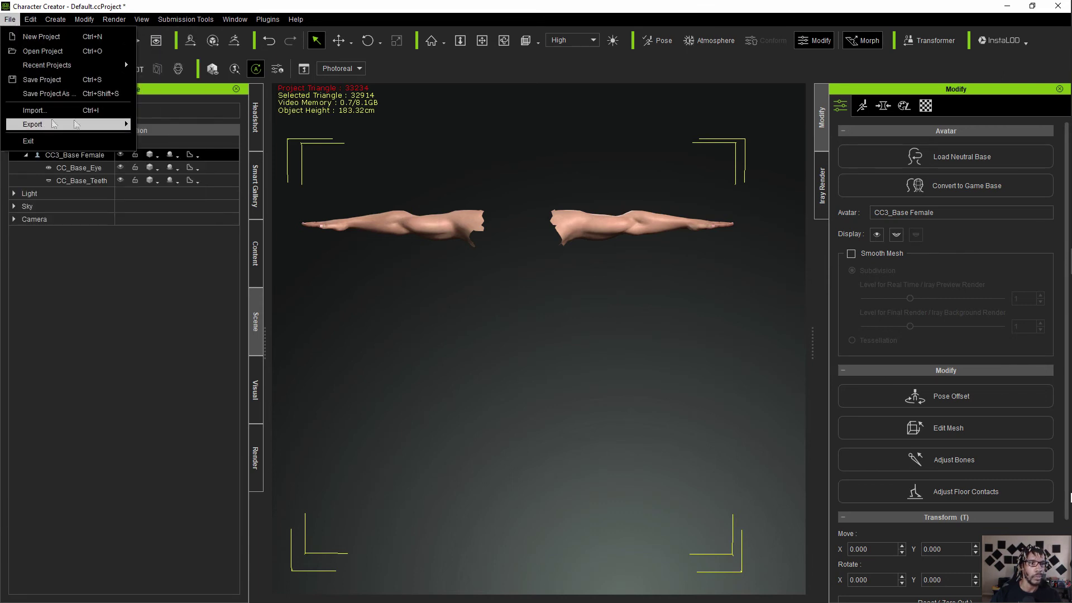
pyautogui.moveTo(76, 124)
pyautogui.click(175, 186)
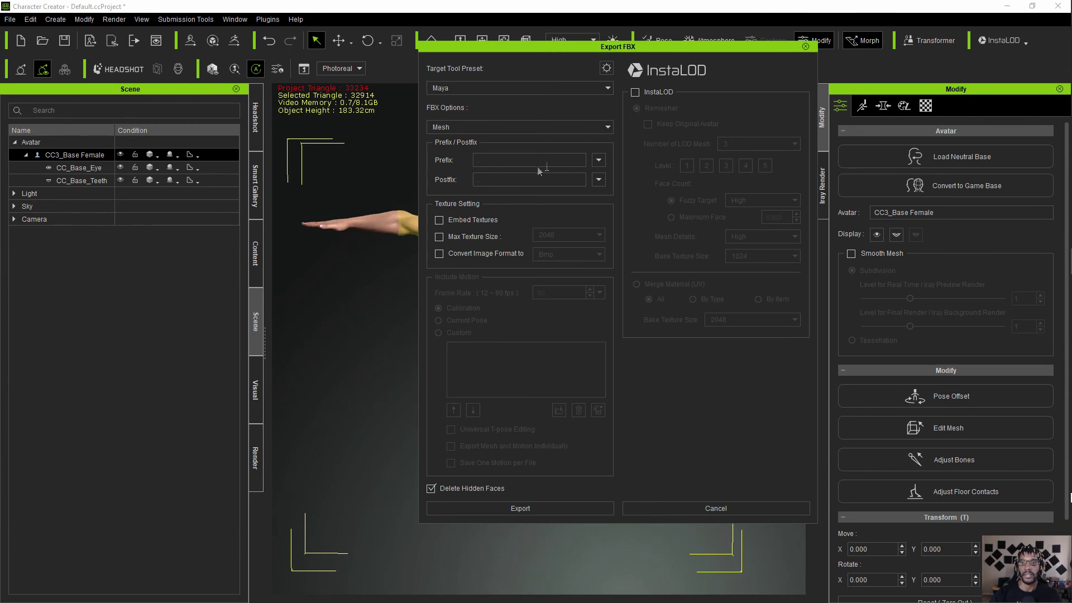
pyautogui.click(473, 88)
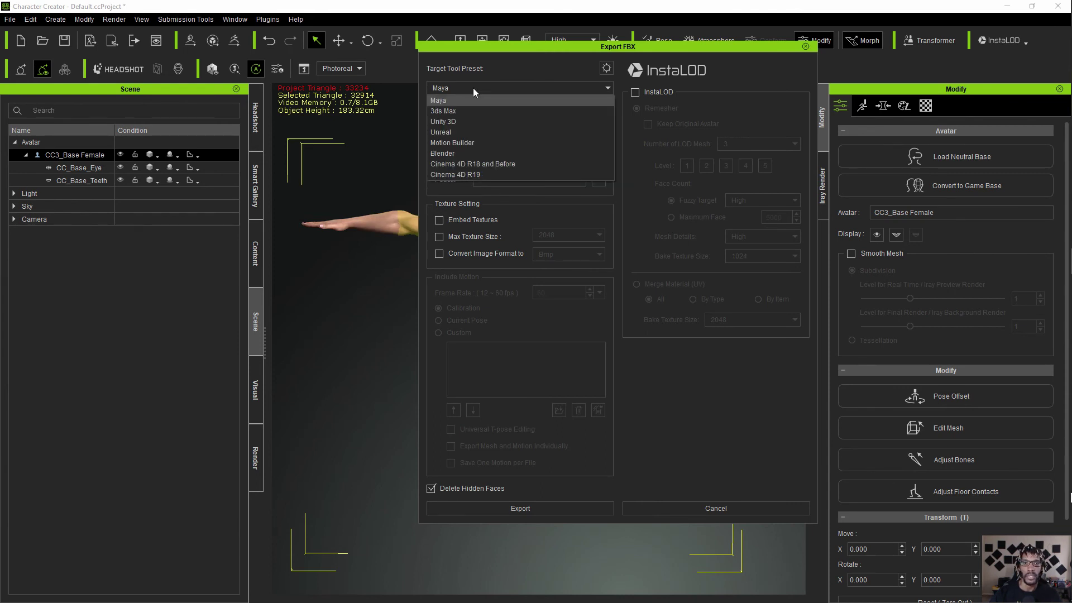
pyautogui.click(455, 133)
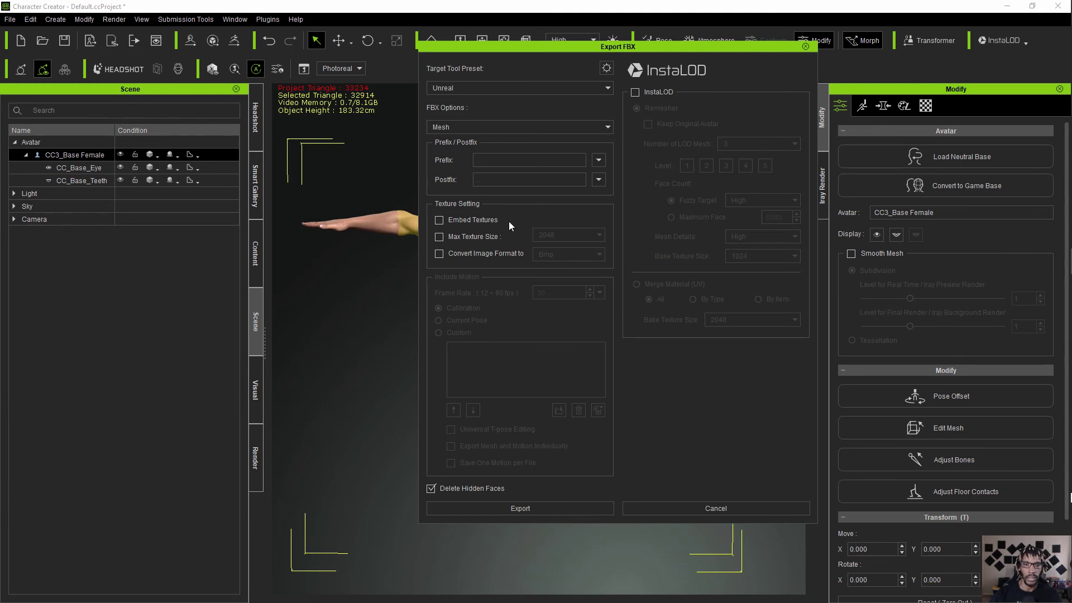
# Step: Set FBX Options to Mesh only and run the export
pyautogui.click(467, 126)
pyautogui.click(463, 140)
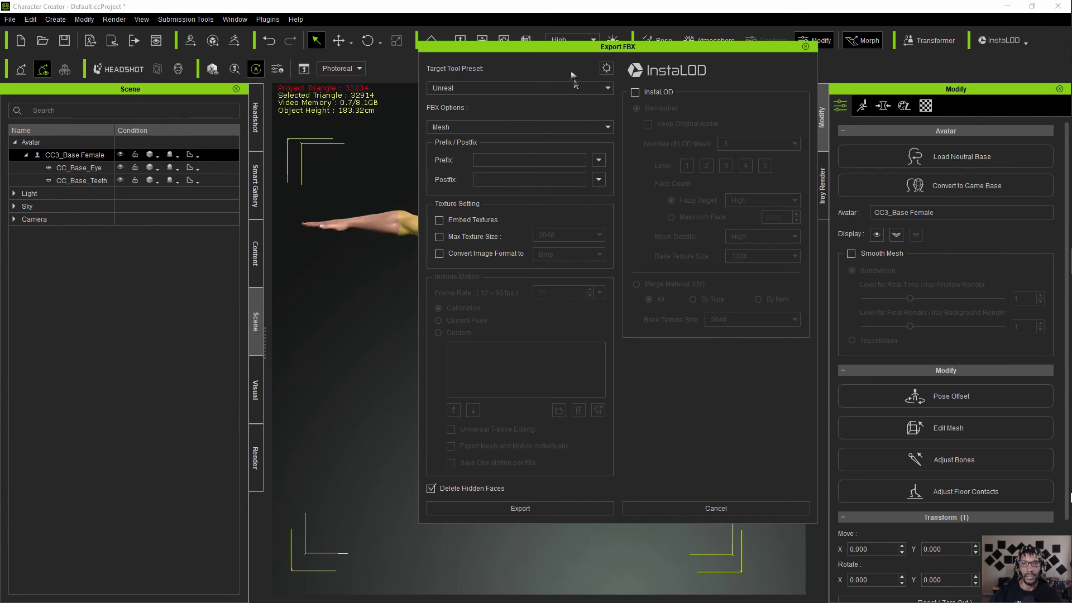
pyautogui.moveTo(583, 47); pyautogui.dragTo(705, 56)
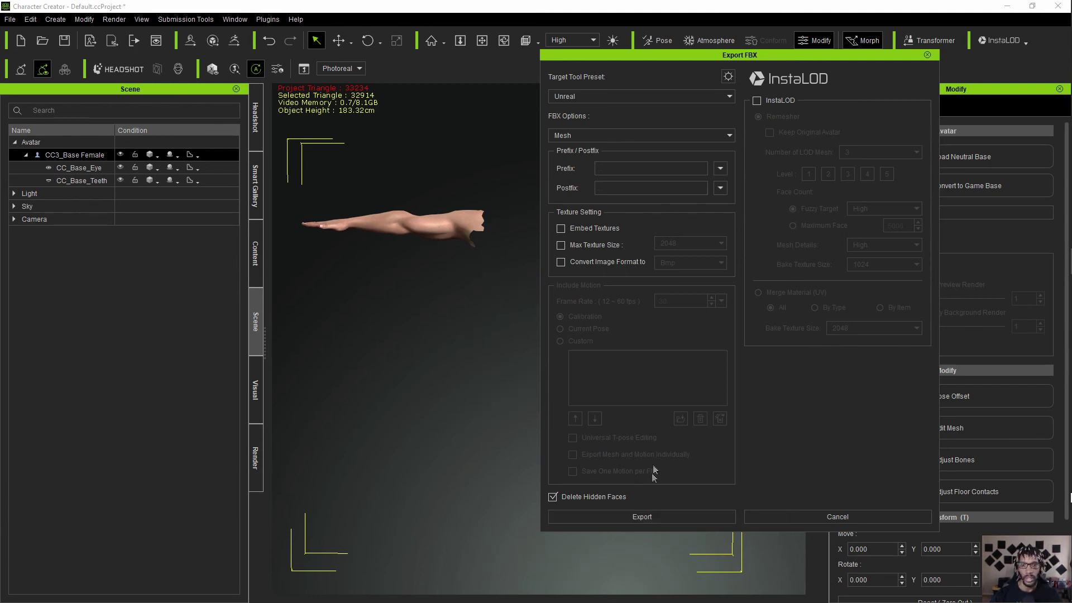
pyautogui.click(633, 518)
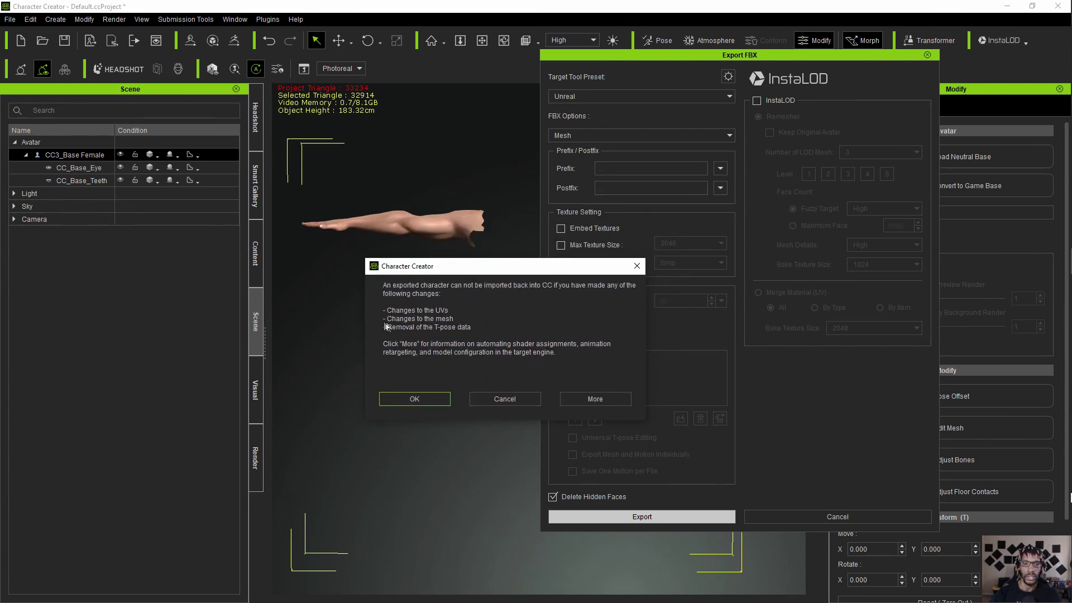
# Step: Accept the re-import warning and create and open a new Tutorial folder inside _ProjectMagus
pyautogui.click(428, 401)
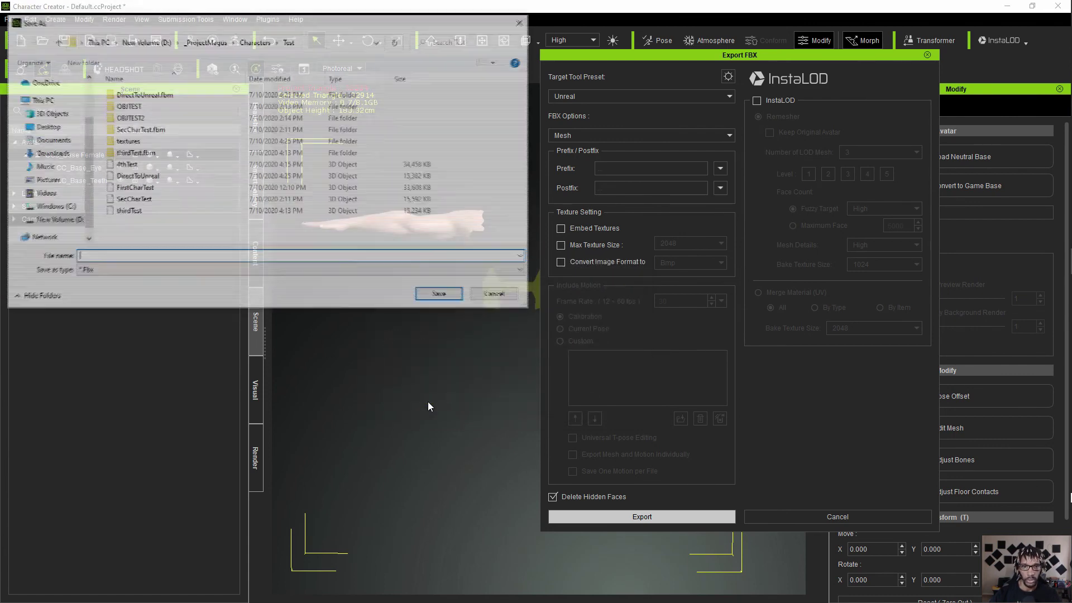
pyautogui.click(213, 43)
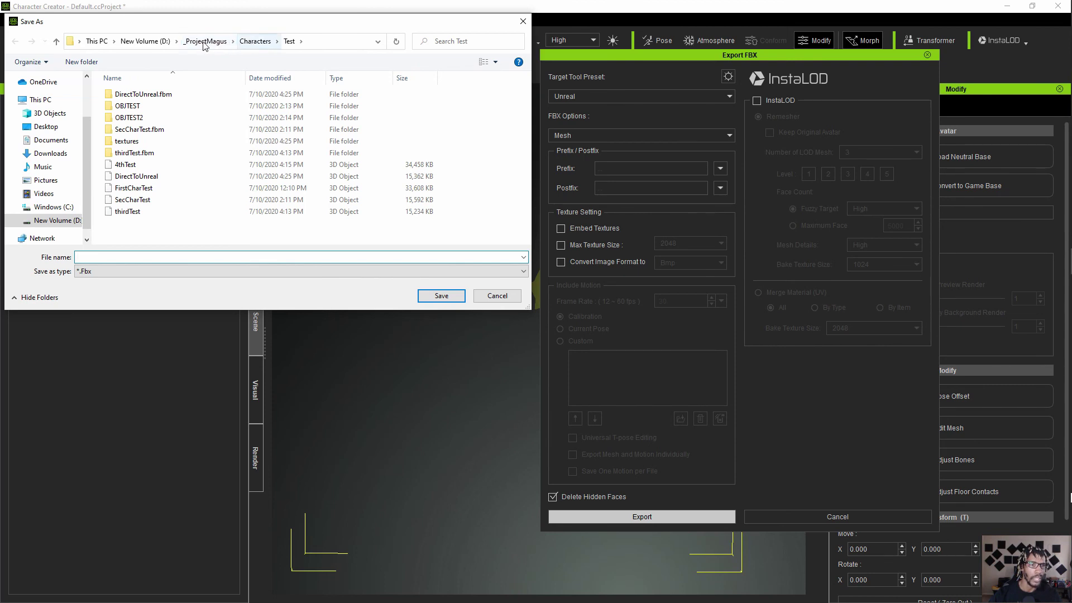
pyautogui.click(82, 62)
pyautogui.write('Tuto')
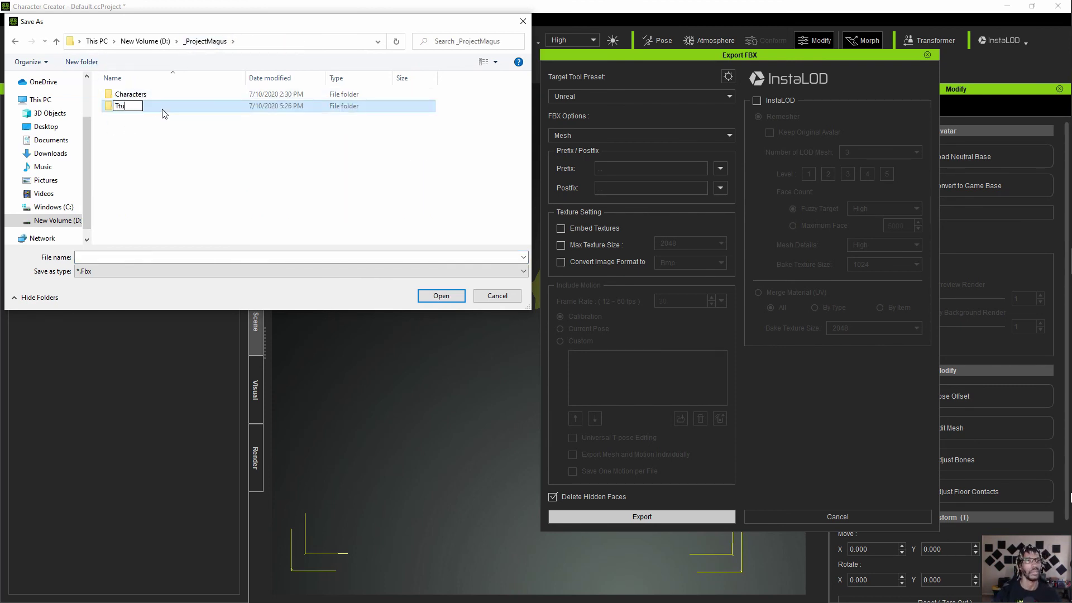
pyautogui.write('rial')
pyautogui.press('Return')
pyautogui.press('Return')
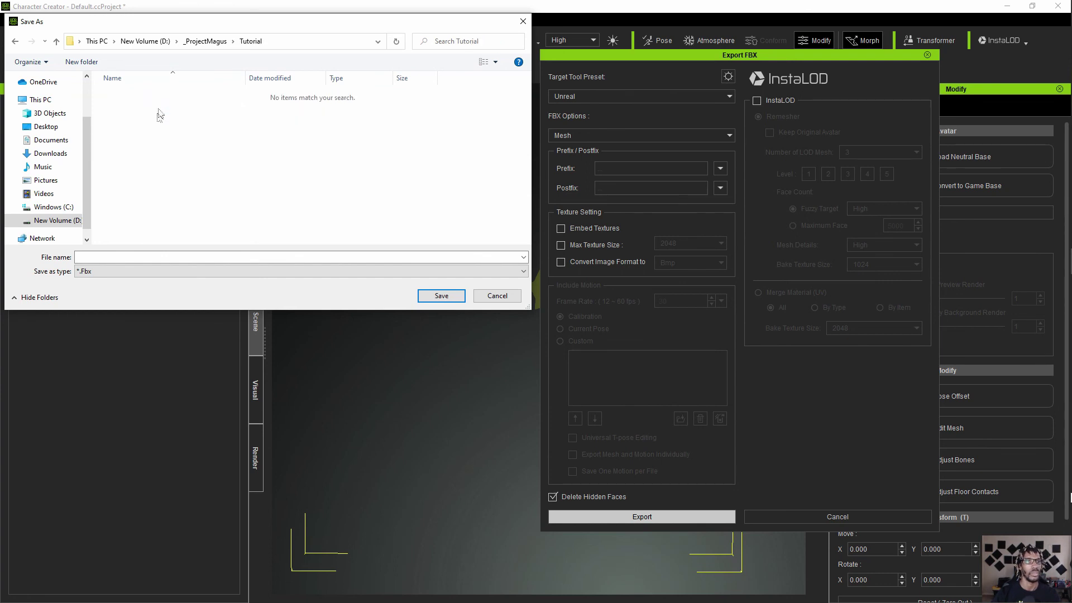
# Step: Name the export file and save the FBX into the Tutorial folder
pyautogui.click(111, 257)
pyautogui.write('TutorialArms')
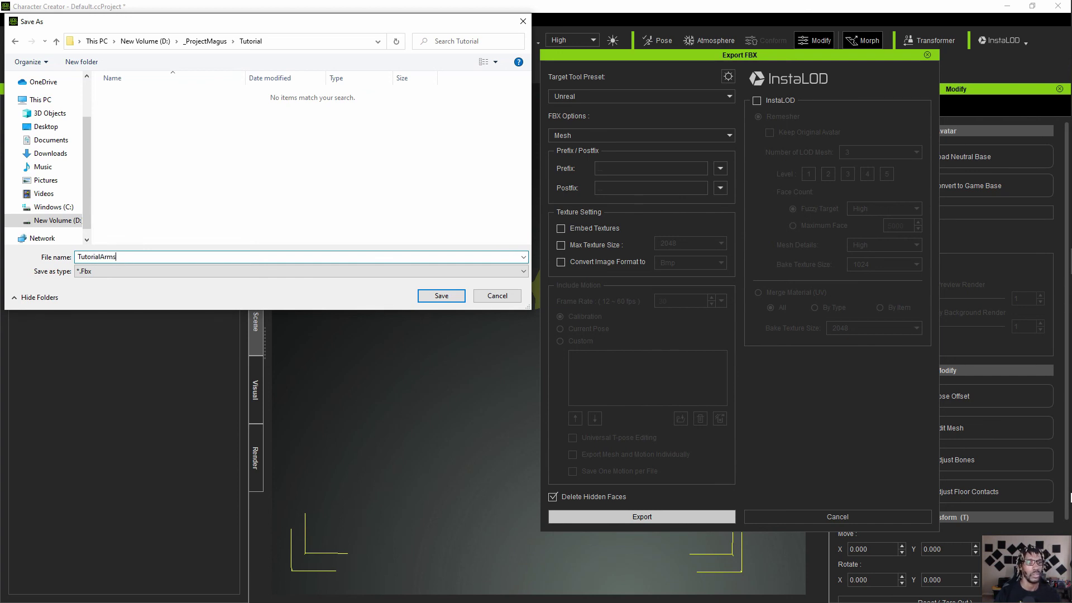
pyautogui.press('Return')
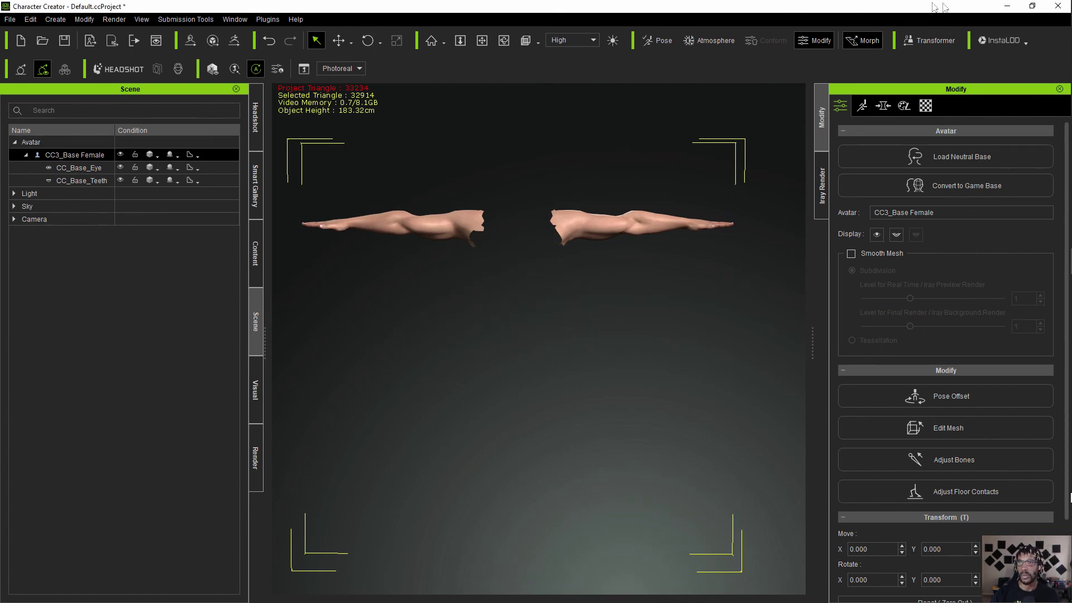
# Step: Open File Explorer and browse to New Volume (D:) > _ProjectMagus > Tutorial
pyautogui.press('super')
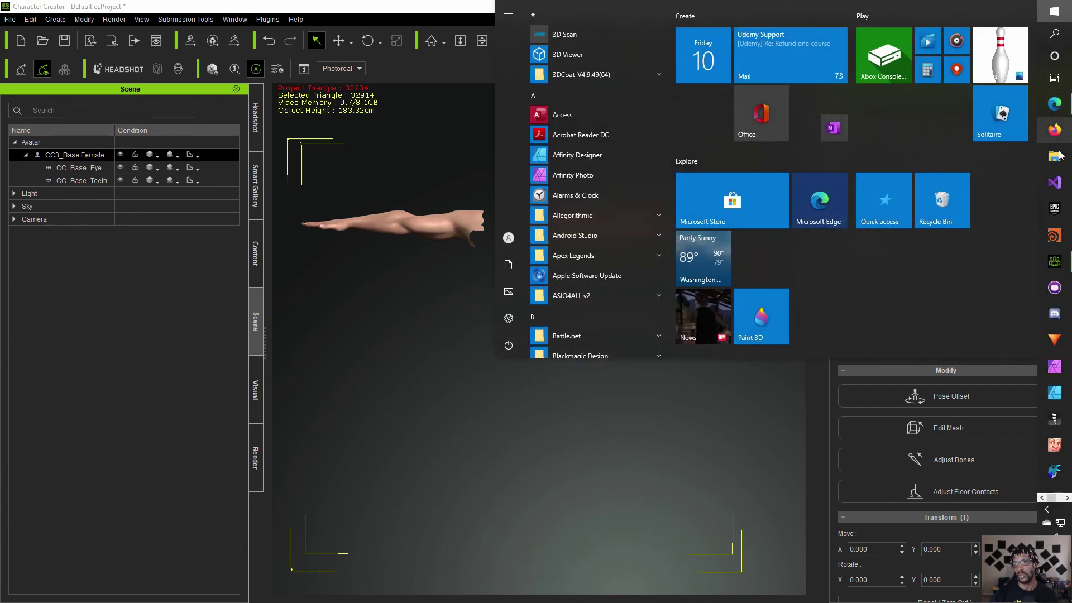
pyautogui.click(508, 237)
pyautogui.scroll(-1, 587, 352)
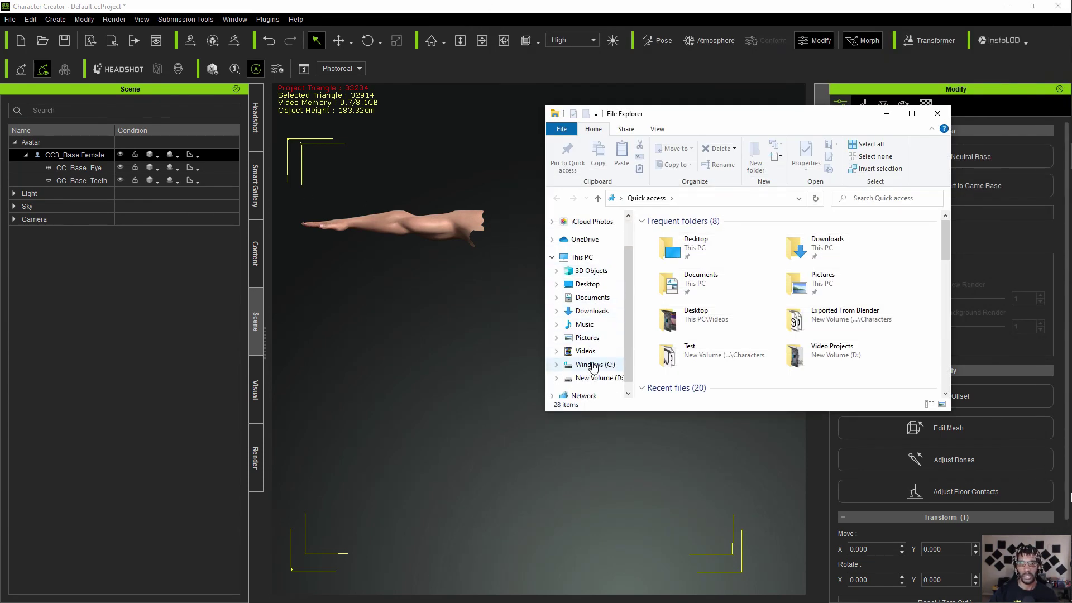
pyautogui.click(587, 378)
pyautogui.doubleClick(676, 269)
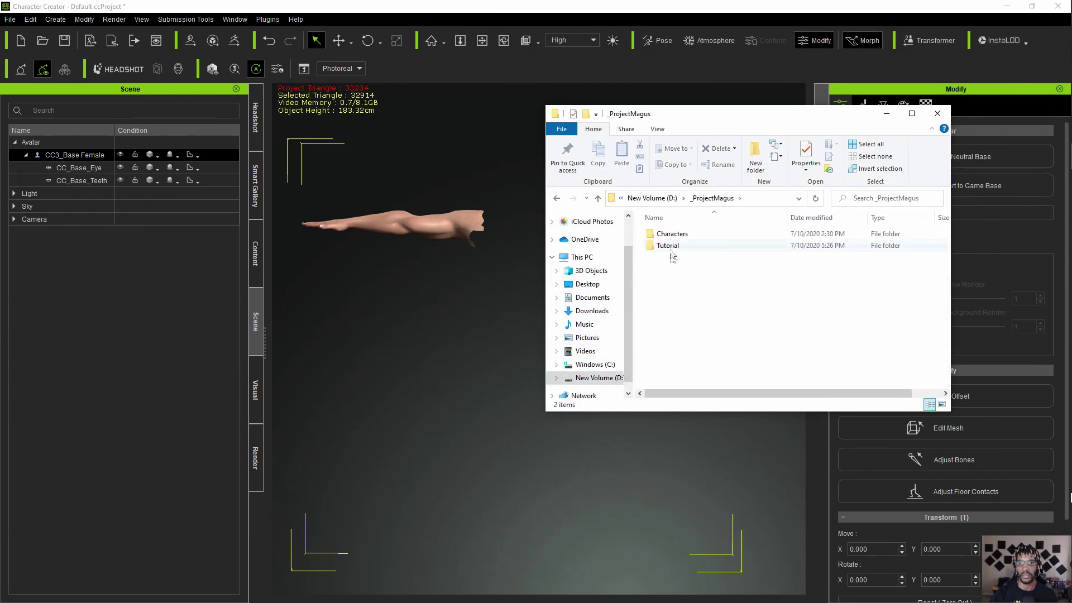
pyautogui.doubleClick(671, 247)
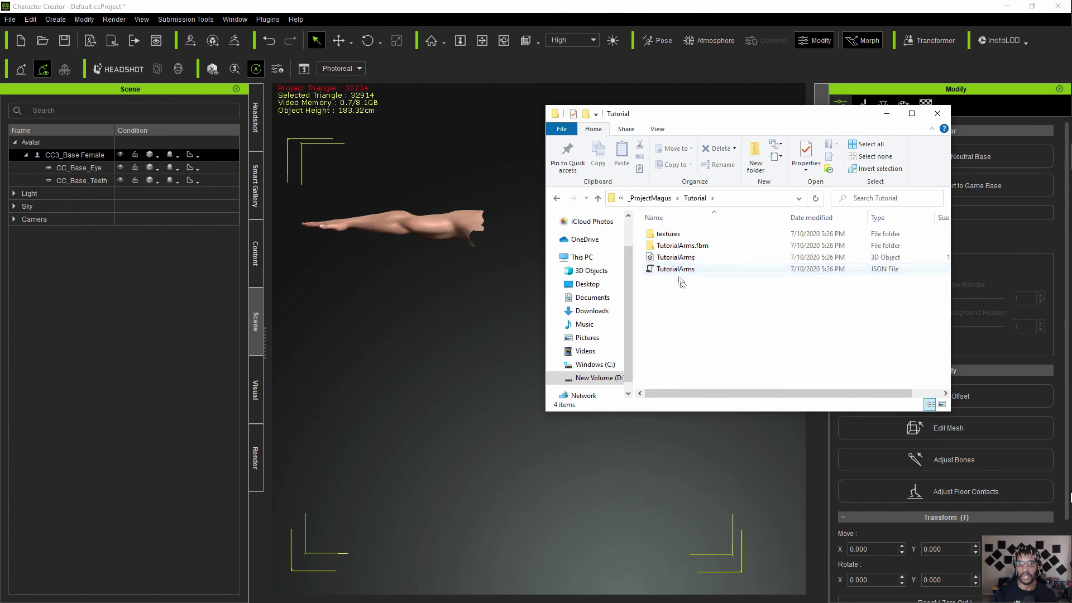